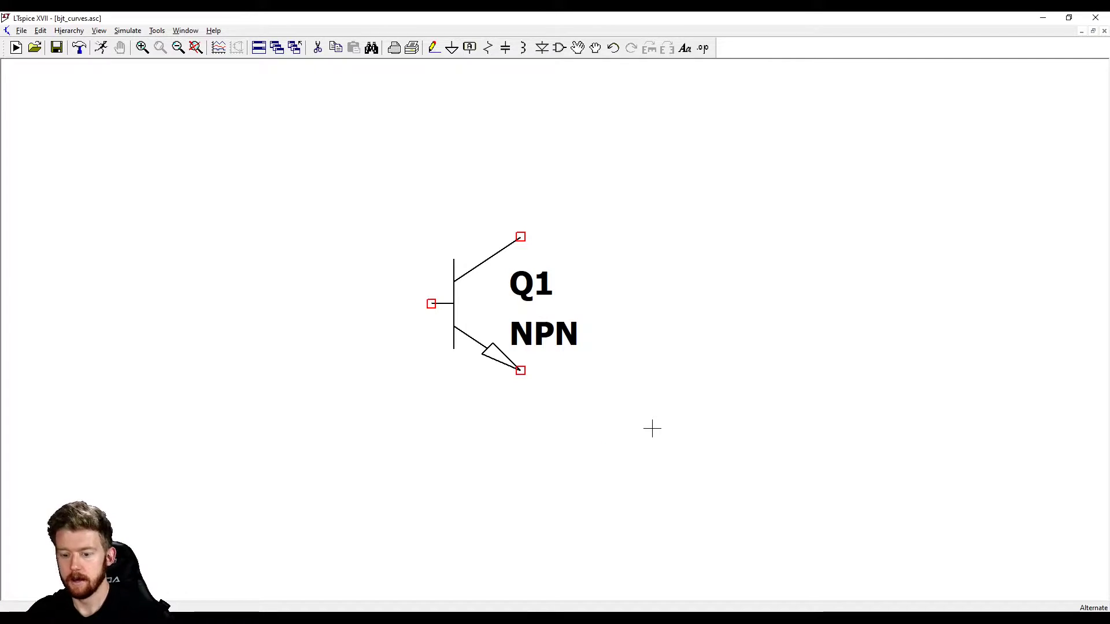
# Place a ground symbol below transistor Q1 and wire it to the emitter
pyautogui.press('g')
pyautogui.click(520, 415)
pyautogui.press('Escape')
pyautogui.press('F3')
pyautogui.click(520, 415)
pyautogui.click(520, 371)
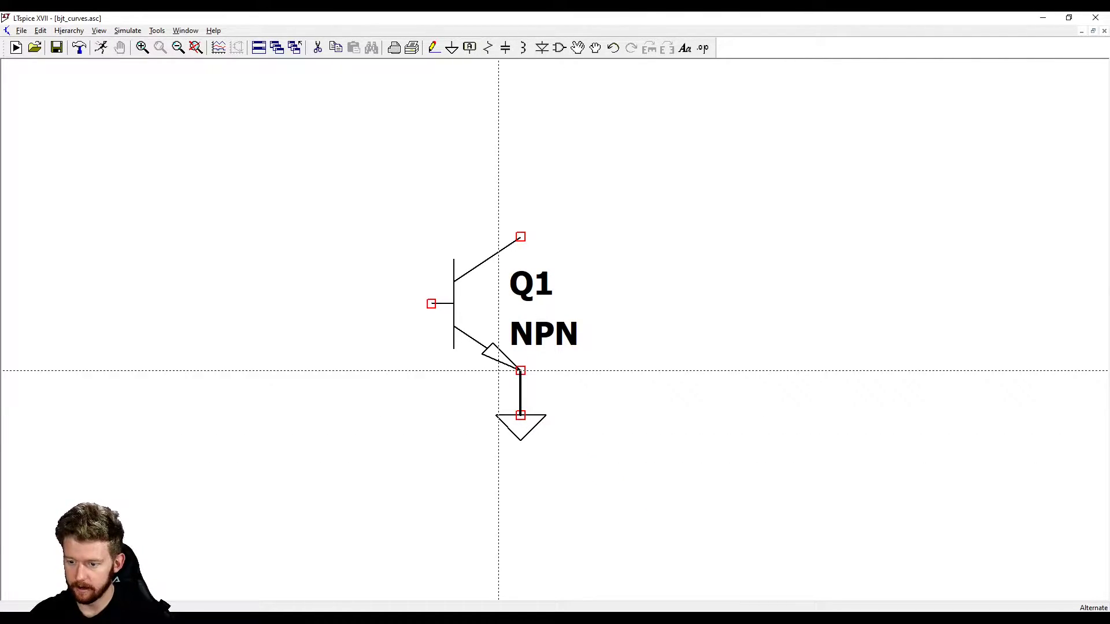
pyautogui.press('Escape')
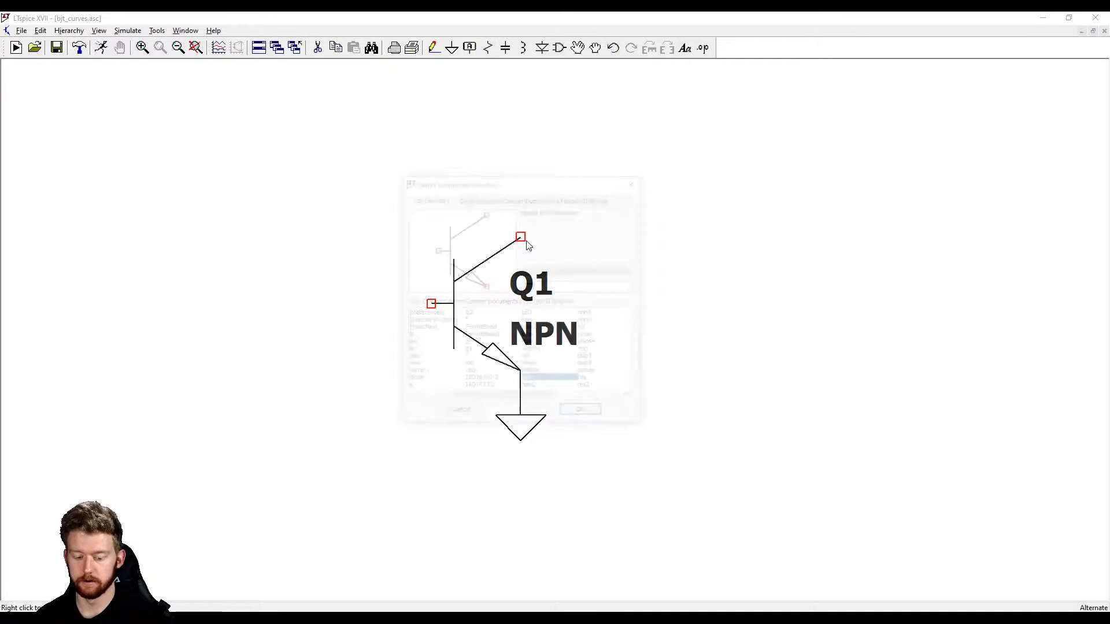
# Add a voltage source beside the transistor's collector side and attach a ground to its negative terminal
pyautogui.press('F2')
pyautogui.write('volt')
pyautogui.press('Return')
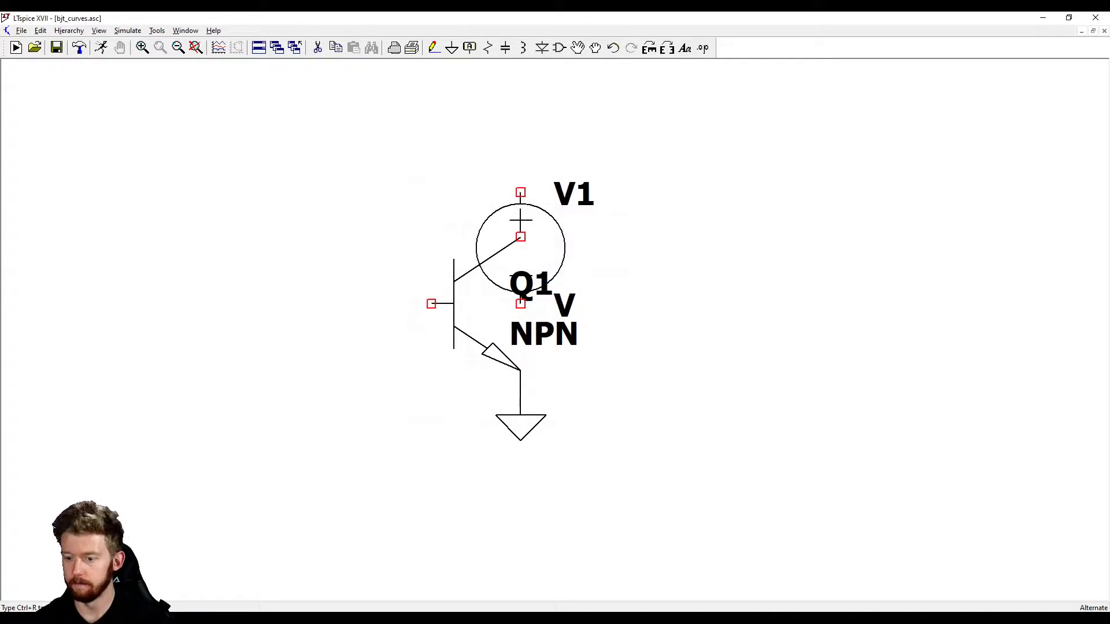
pyautogui.click(699, 193)
pyautogui.press('g')
pyautogui.click(699, 304)
# Wire the positive terminal of V1 over to Q1's collector and set the source's DC value to 10 V
pyautogui.press('F3')
pyautogui.click(699, 192)
pyautogui.click(699, 126)
pyautogui.click(521, 126)
pyautogui.click(520, 236)
pyautogui.rightClick(610, 326)
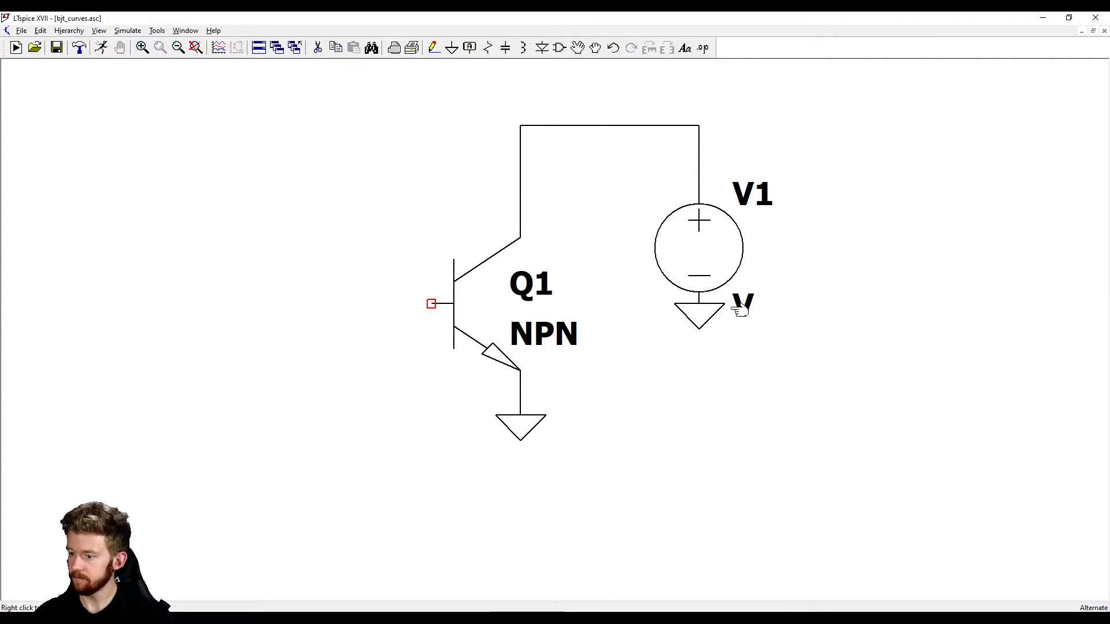
pyautogui.rightClick(704, 253)
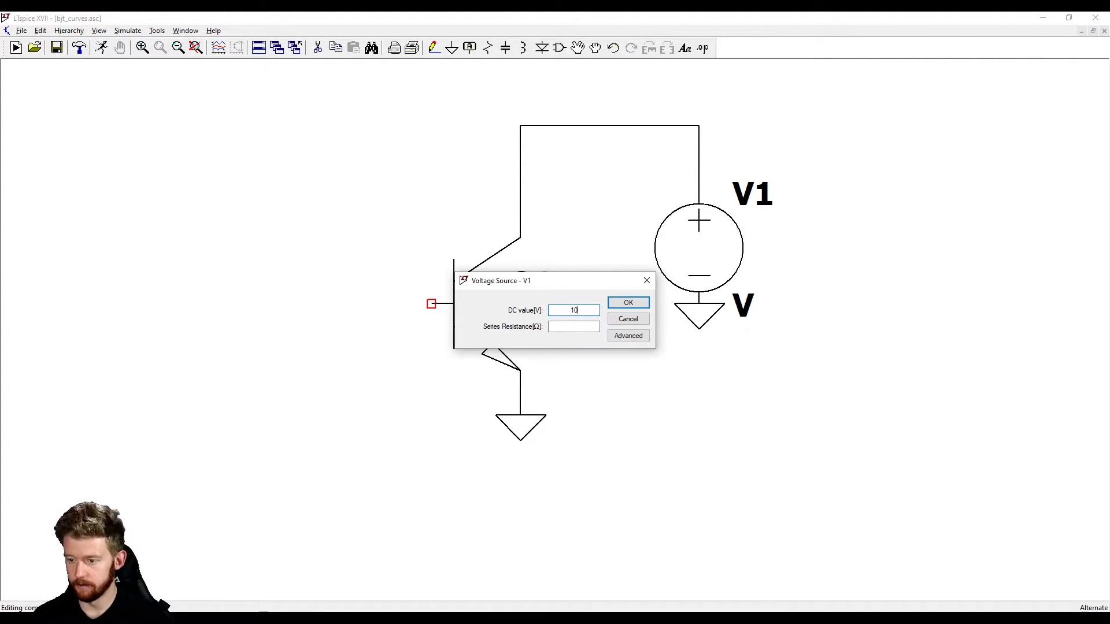
pyautogui.press('Return')
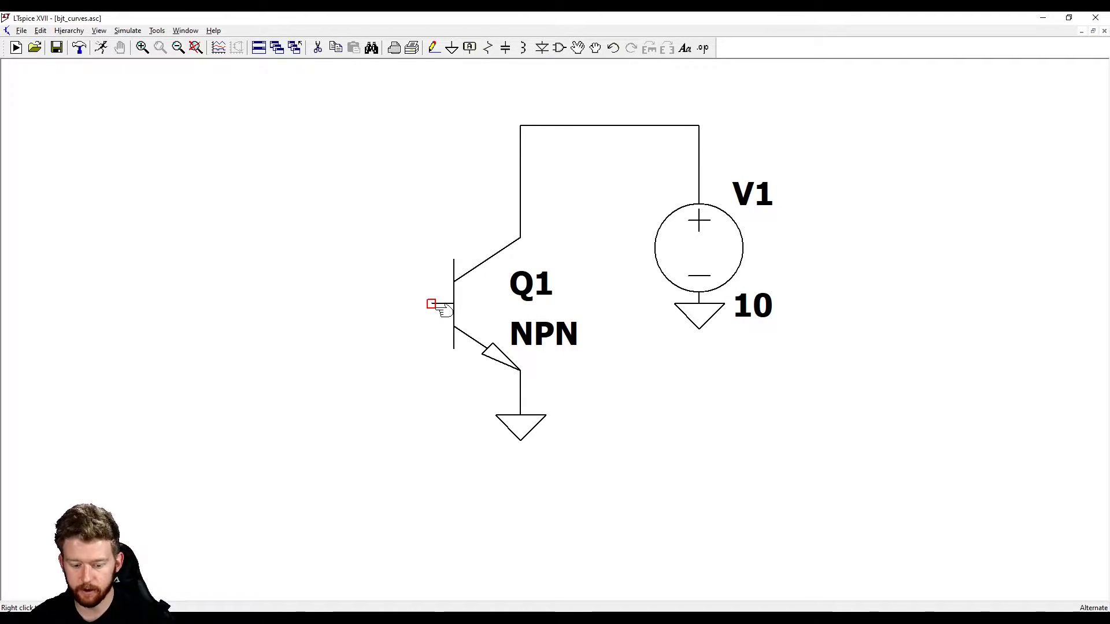
# Place a second voltage source on the base side of Q1 with a ground directly at its negative terminal
pyautogui.press('F2')
pyautogui.write('vol')
pyautogui.press('Return')
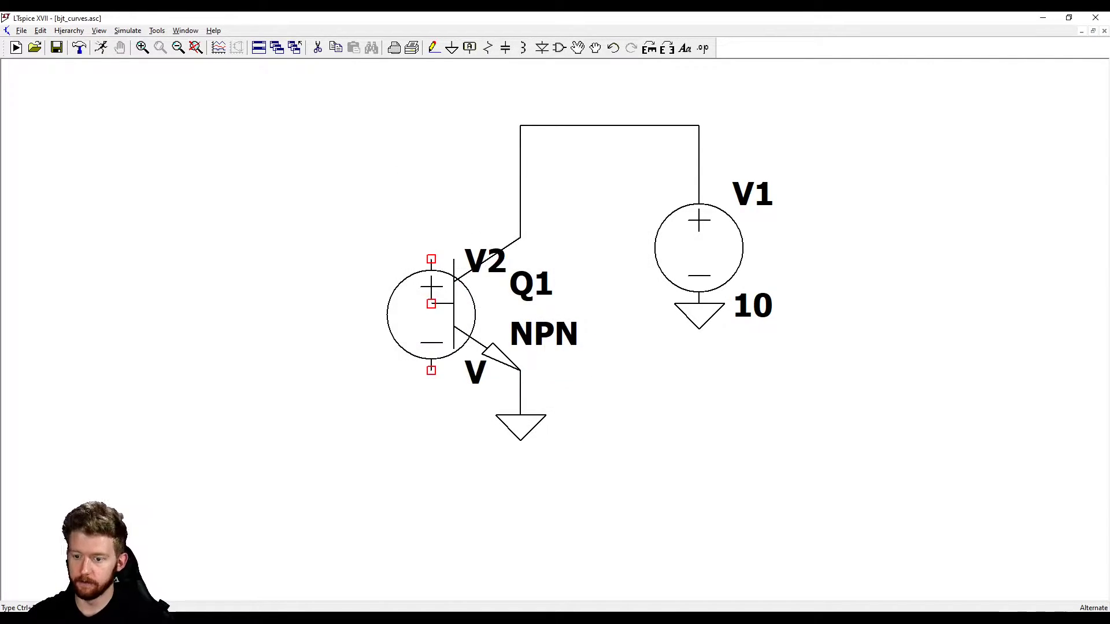
pyautogui.click(253, 359)
pyautogui.press('g')
pyautogui.click(275, 415)
pyautogui.press('Escape')
pyautogui.press('F8')
pyautogui.click(276, 428)
pyautogui.click(251, 437)
pyautogui.press('Escape')
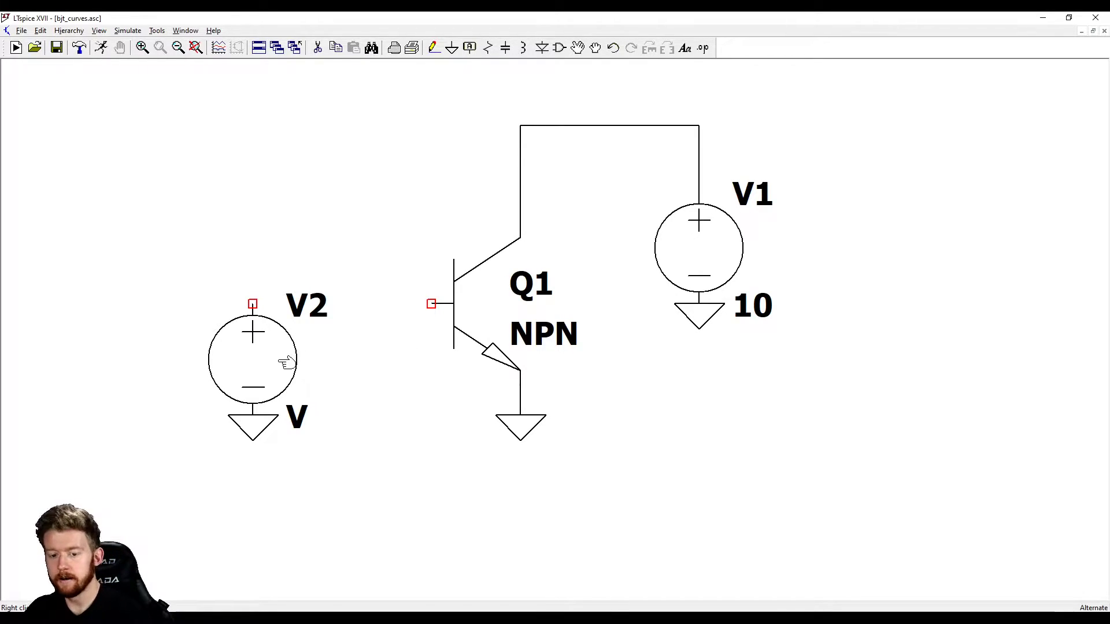
# Replace voltage source V2 with a current source rotated 180° so its arrow points up, seated on the existing ground
pyautogui.press('Delete')
pyautogui.click(259, 364)
pyautogui.press('F2')
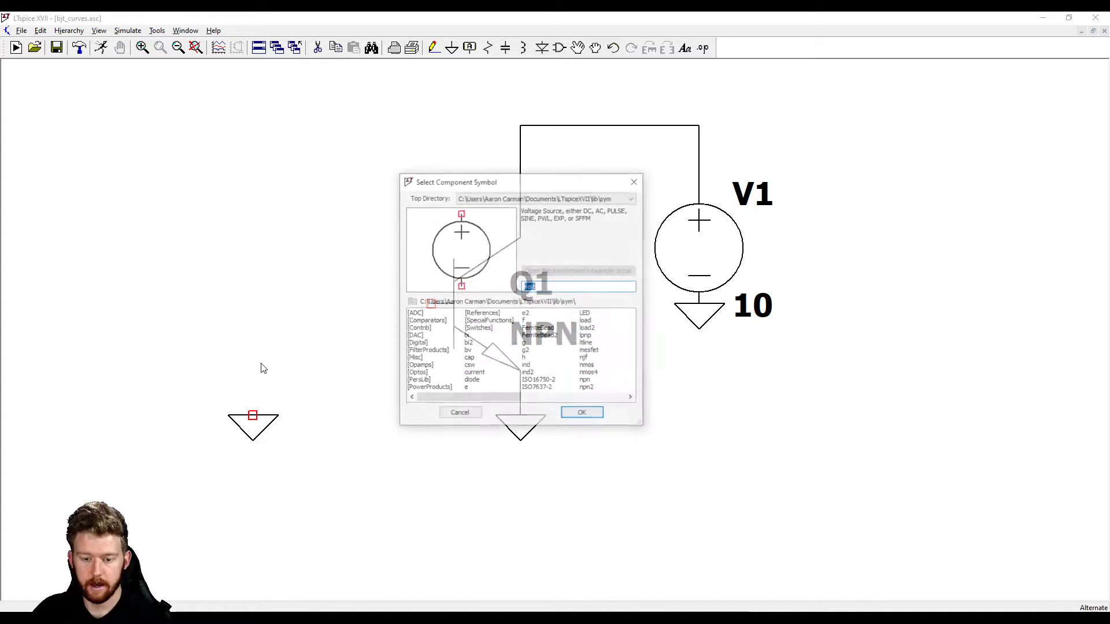
pyautogui.moveTo(495, 398); pyautogui.dragTo(467, 398)
pyautogui.click(533, 374)
pyautogui.click(477, 375)
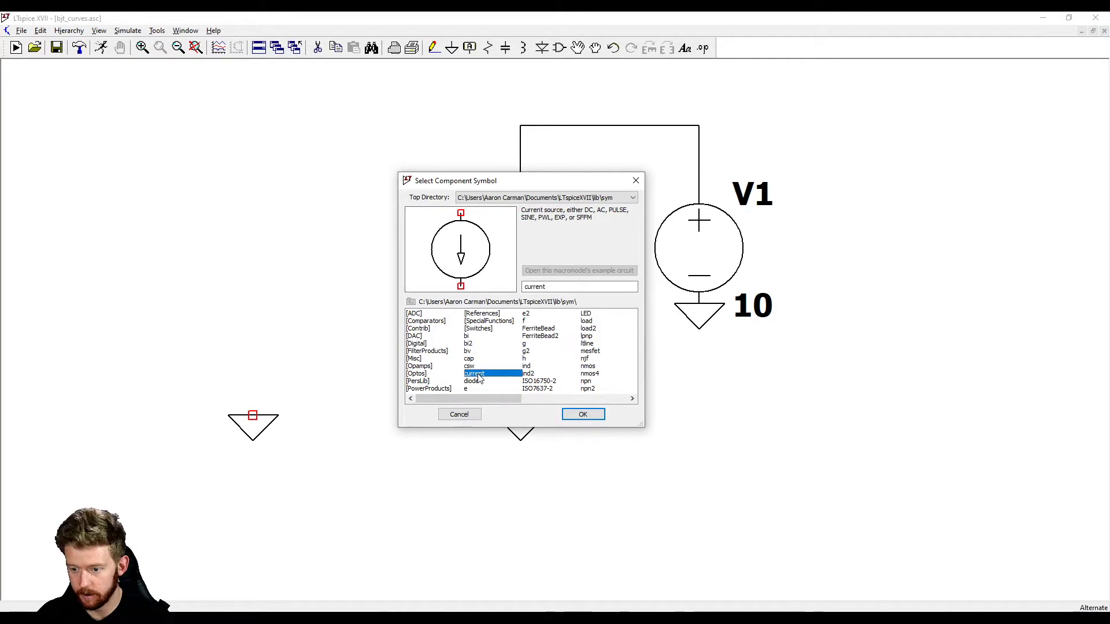
pyautogui.click(583, 414)
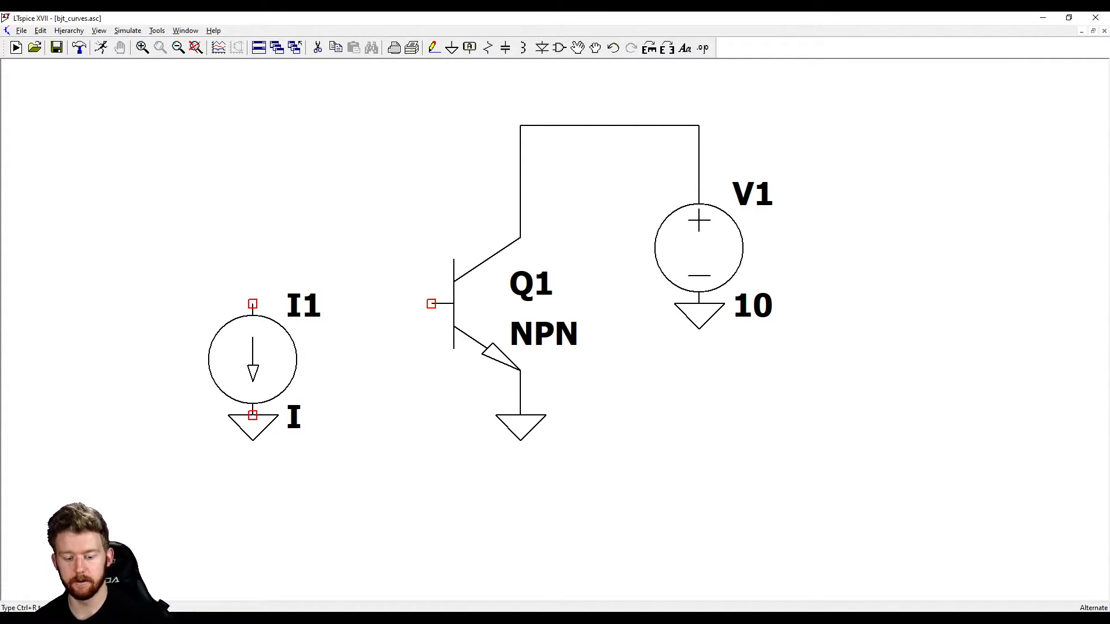
pyautogui.hotkey('ctrl', 'r')
pyautogui.hotkey('ctrl', 'r')
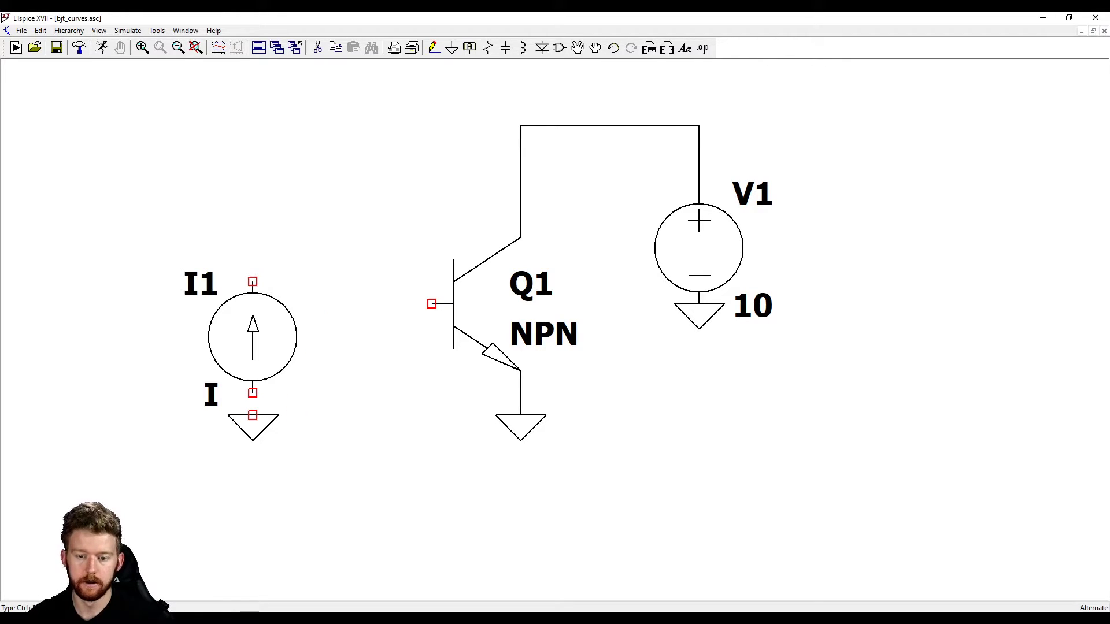
pyautogui.click(253, 386)
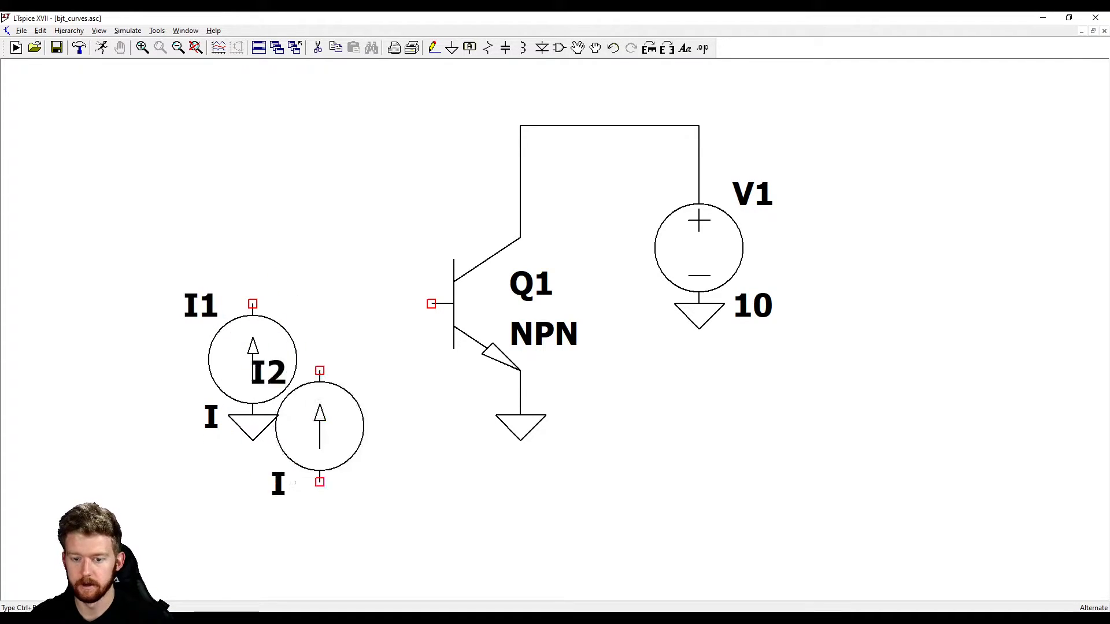
pyautogui.press('Escape')
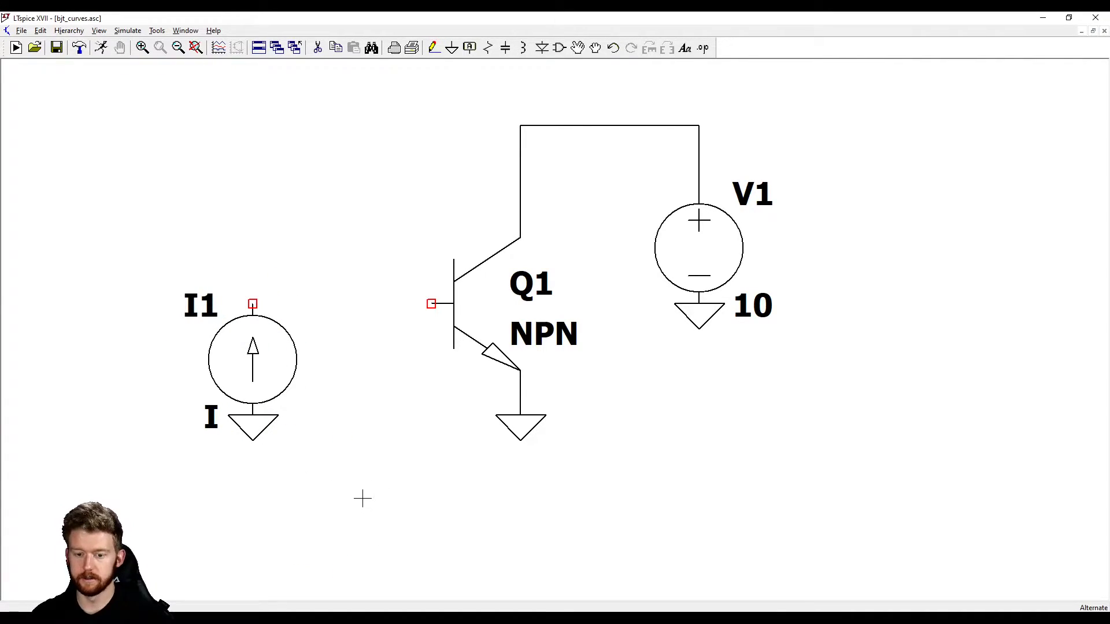
# Move current source I1 together with its ground downward, so its upper terminal sits below Q1's base level
pyautogui.moveTo(374, 498)
pyautogui.mouseDown()
pyautogui.moveTo(171, 300)
pyautogui.moveTo(414, 493)
pyautogui.moveTo(264, 354)
pyautogui.moveTo(183, 248)
pyautogui.mouseUp()
pyautogui.press('F8')
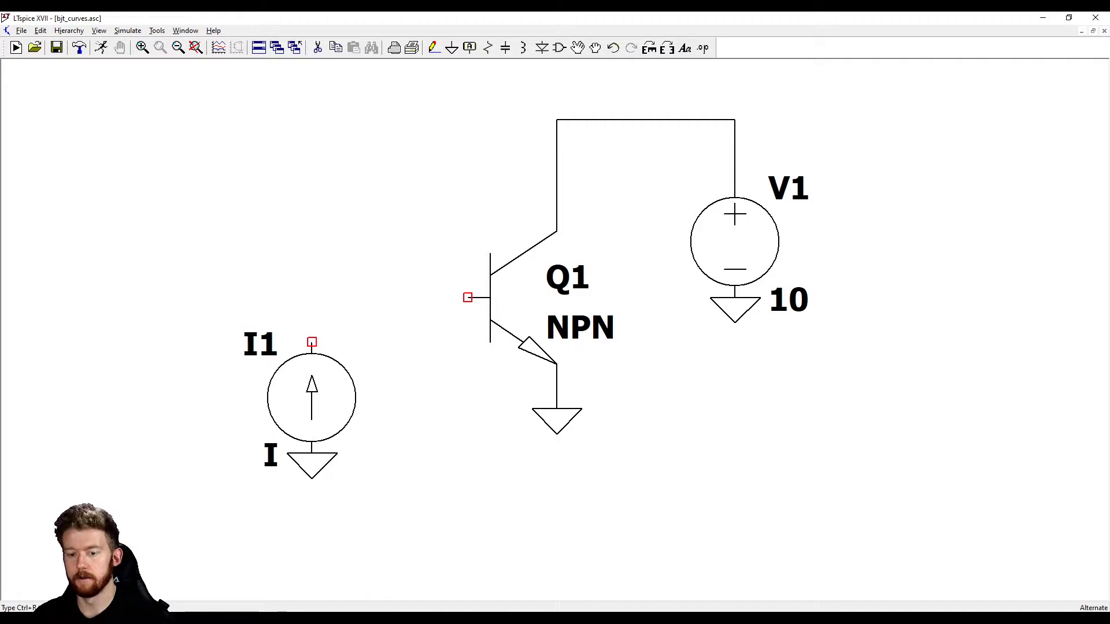
pyautogui.click(292, 406)
# Wire the upper terminal of current source I1 up and across to Q1's base
pyautogui.press('F3')
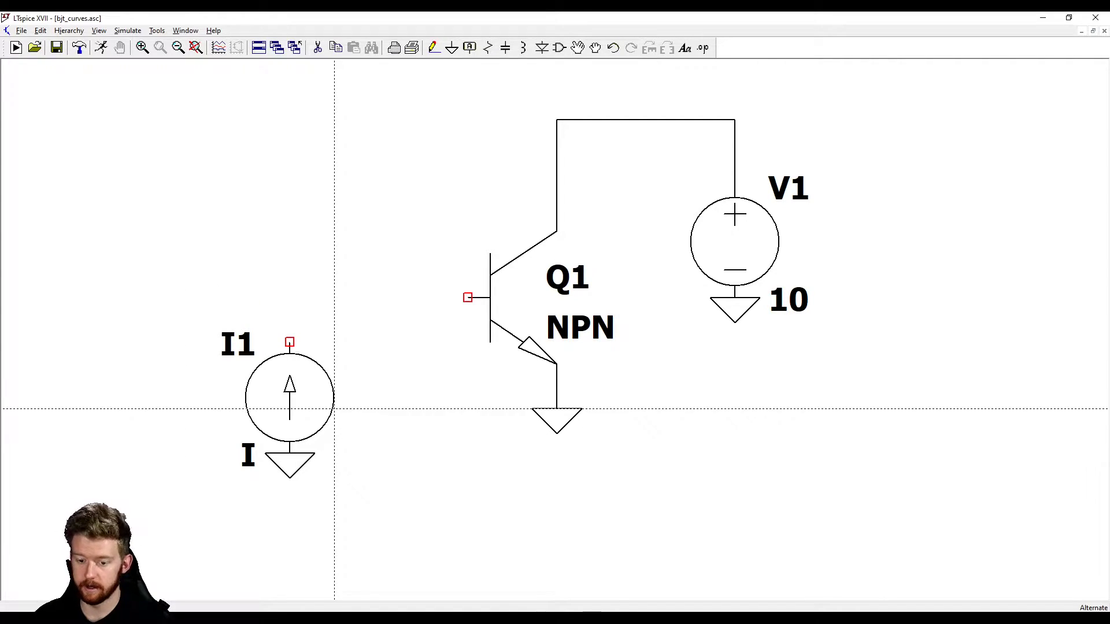
pyautogui.click(289, 342)
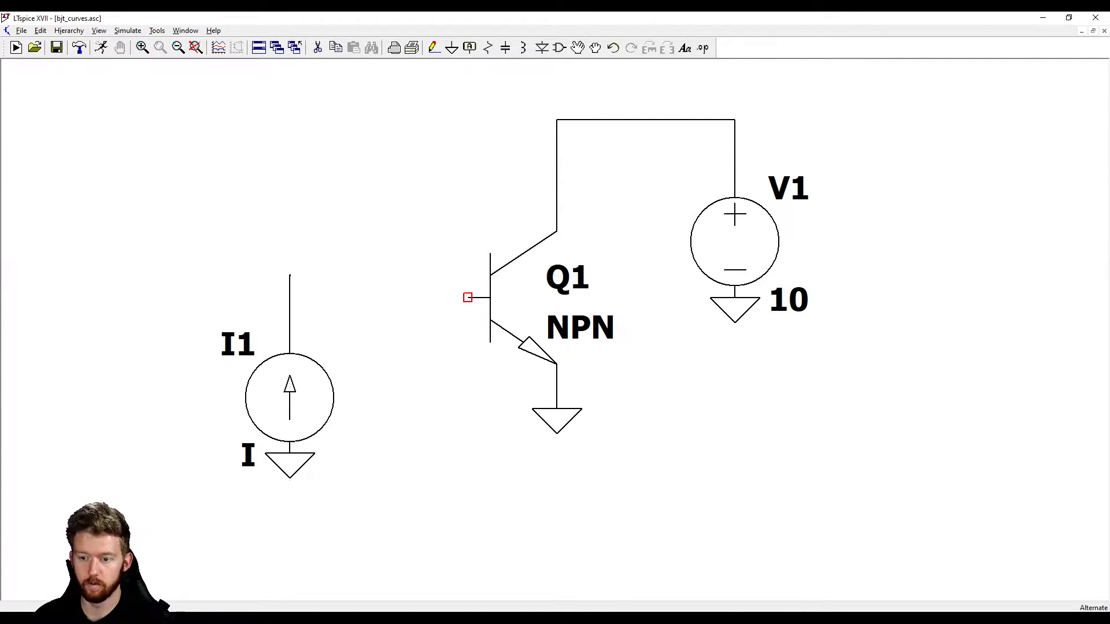
pyautogui.click(289, 298)
pyautogui.press('F5')
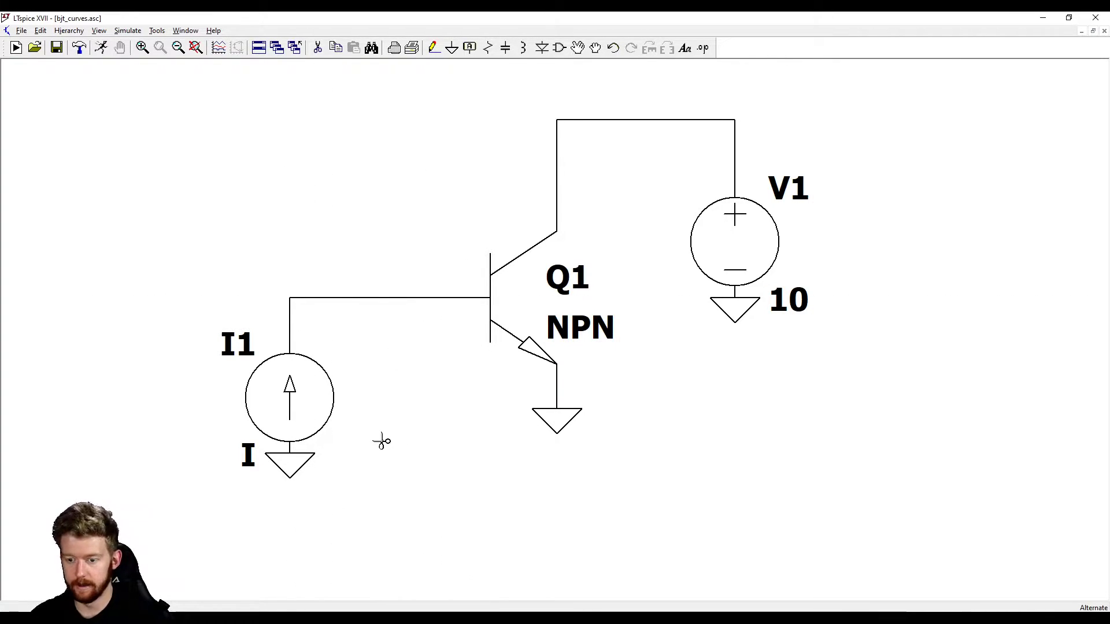
pyautogui.press('Escape')
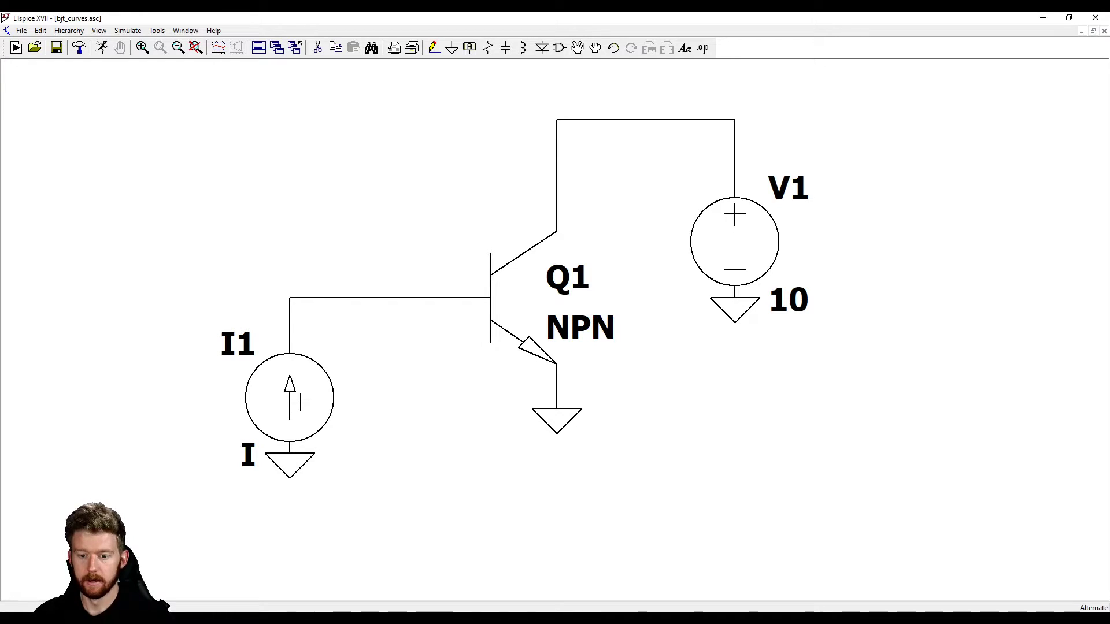
# Set the DC value of current source I1 to 1m
pyautogui.rightClick(292, 409)
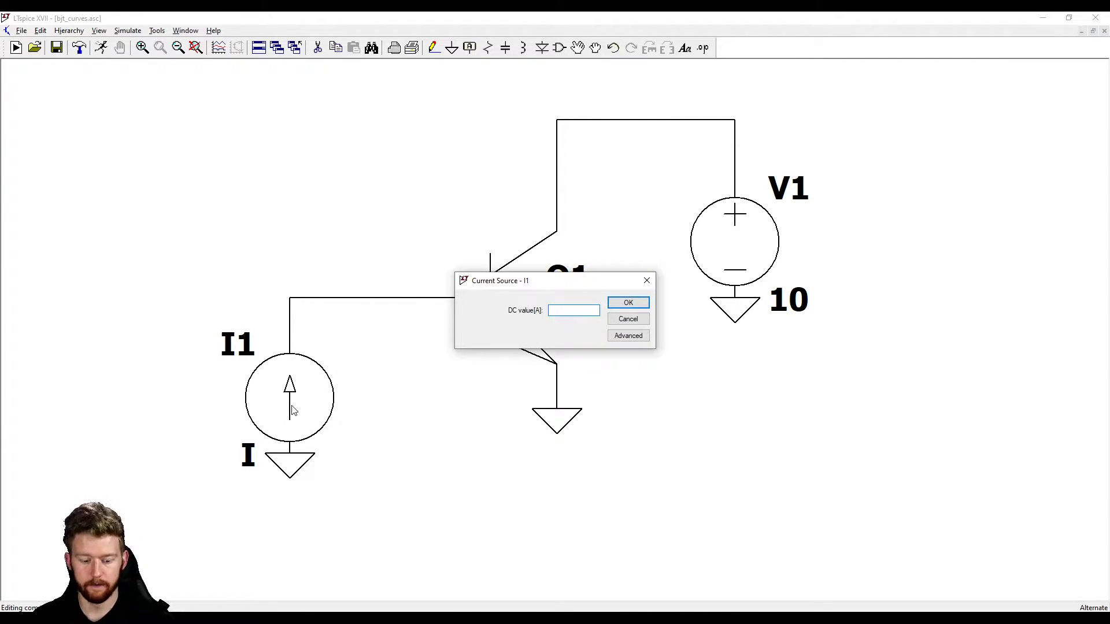
pyautogui.write('1m')
pyautogui.press('Return')
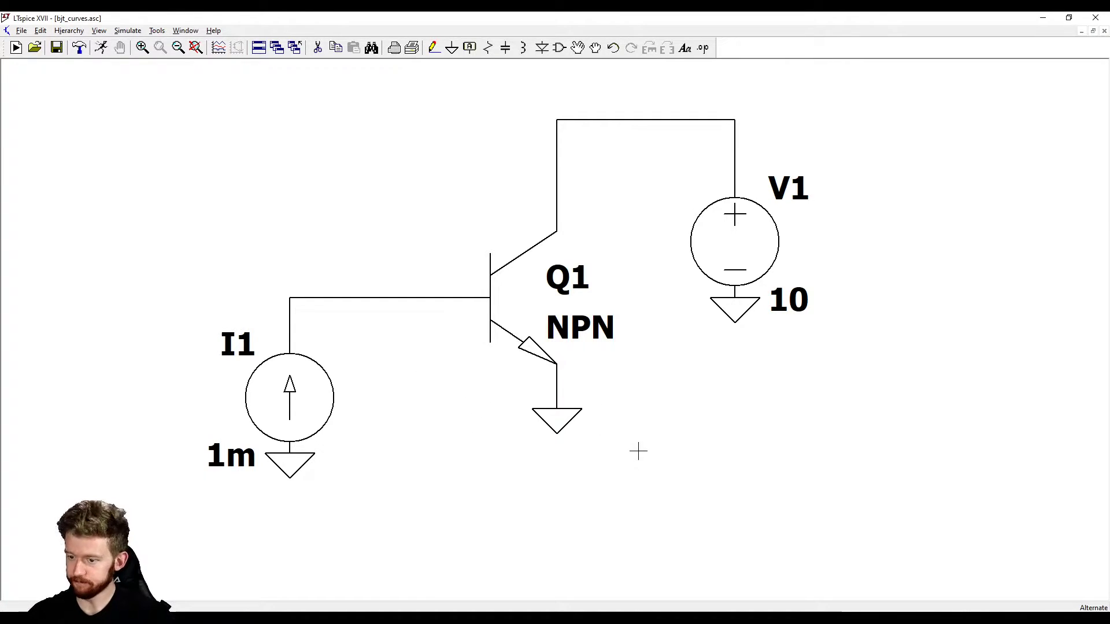
# Assign the NXP 2N2222 transistor model to Q1
pyautogui.scroll(-1, 638, 451)
pyautogui.scroll(2, 734, 427)
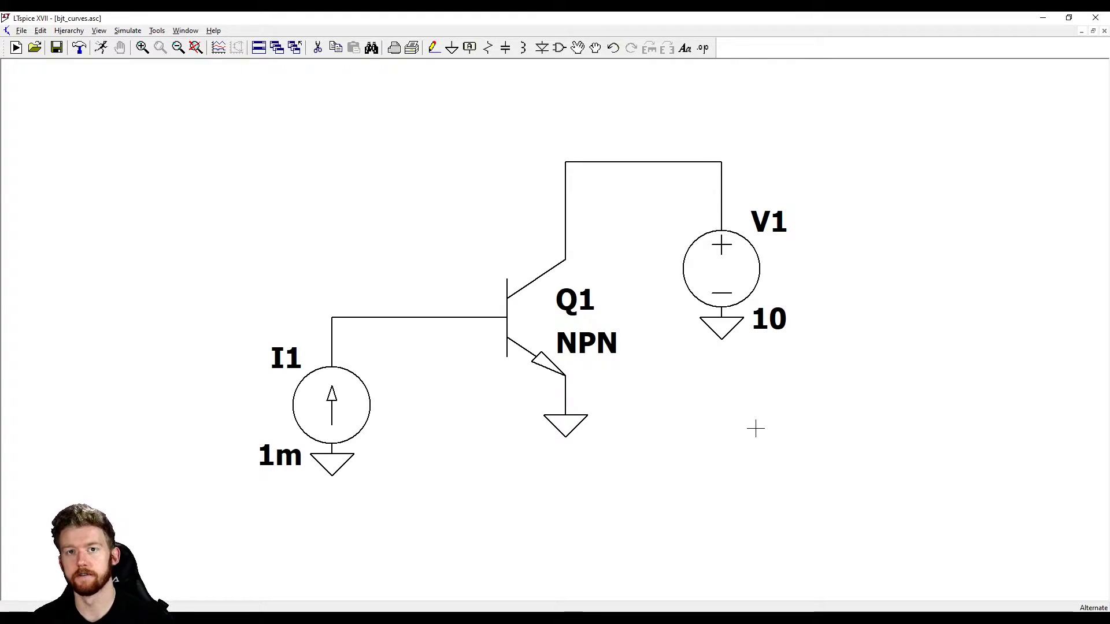
pyautogui.rightClick(521, 316)
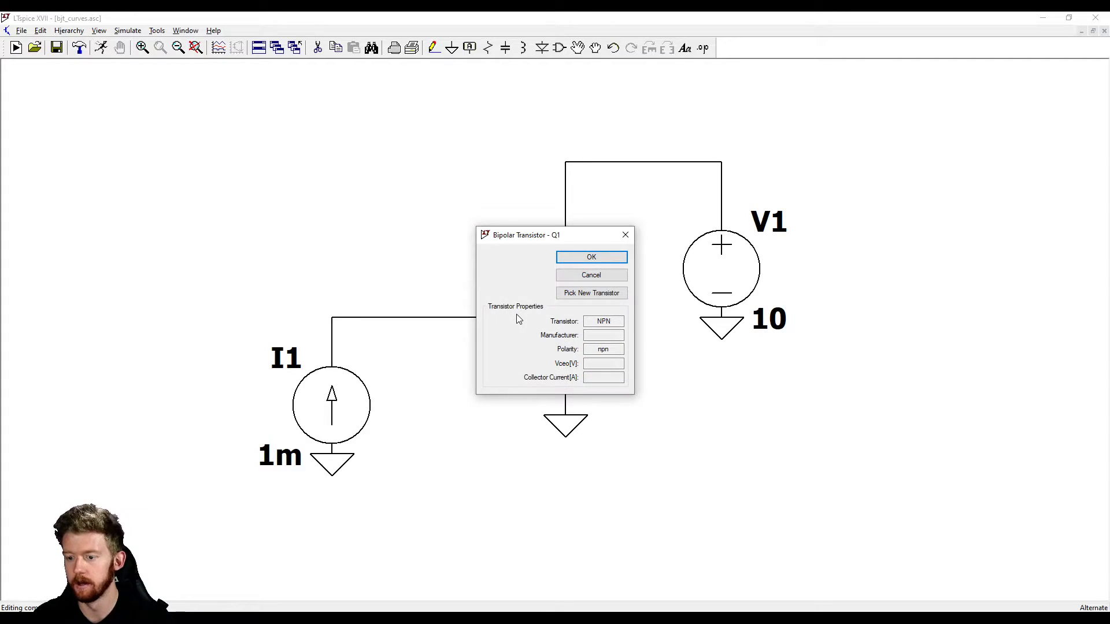
pyautogui.click(613, 260)
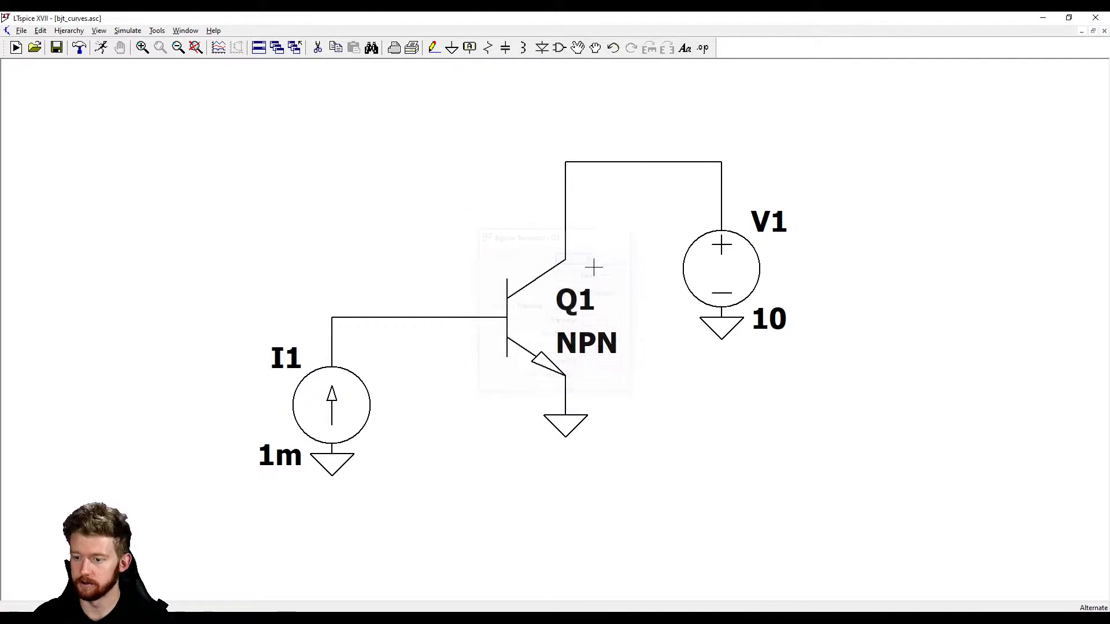
pyautogui.rightClick(536, 317)
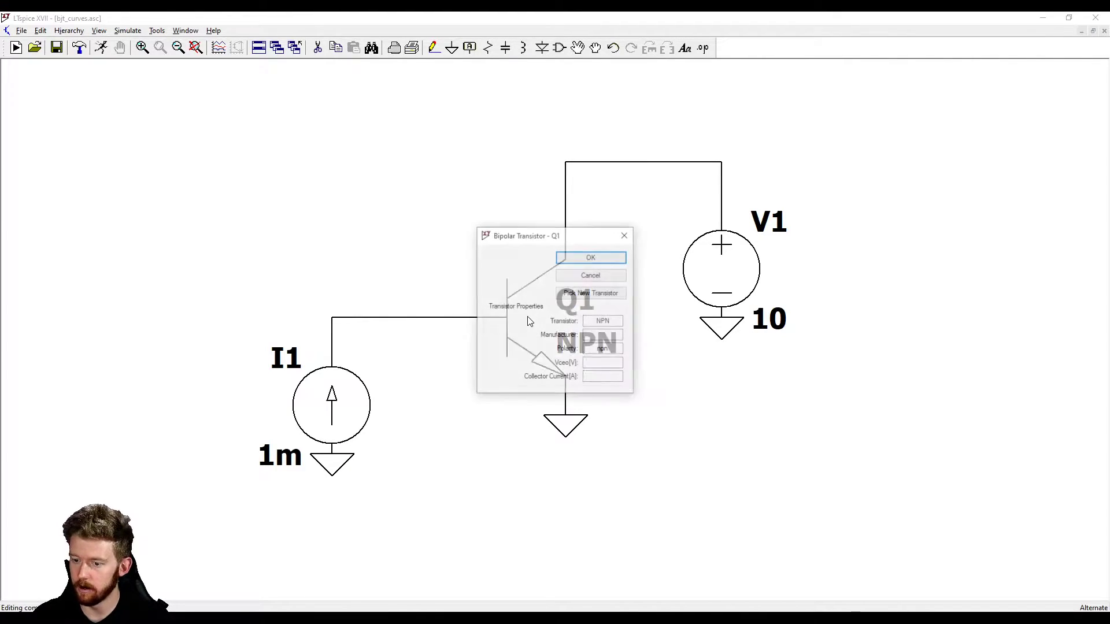
pyautogui.click(591, 293)
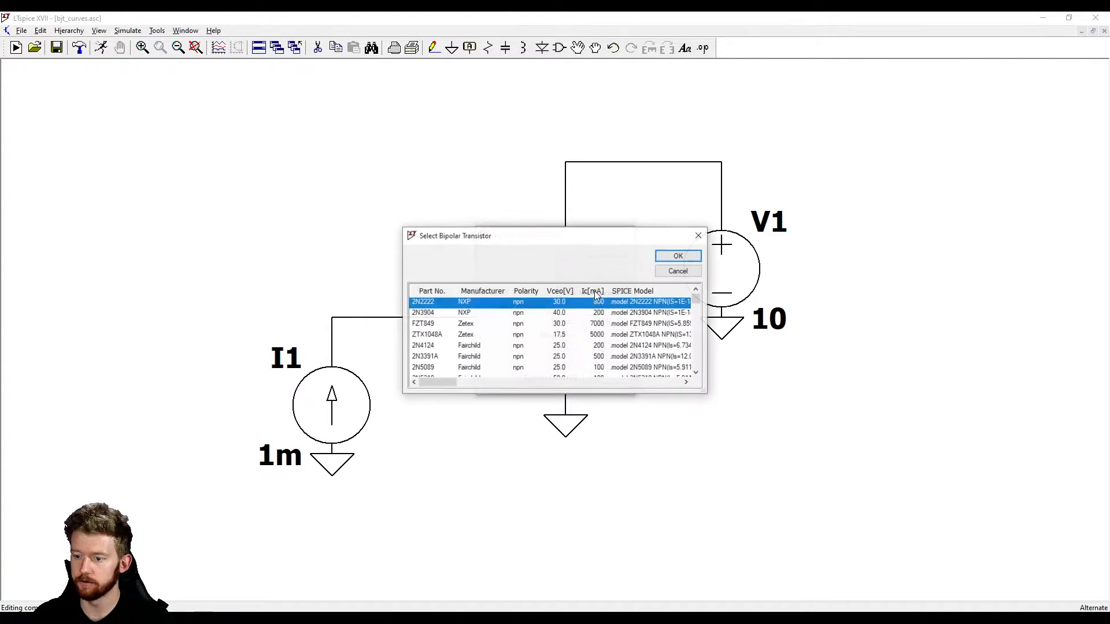
pyautogui.doubleClick(440, 305)
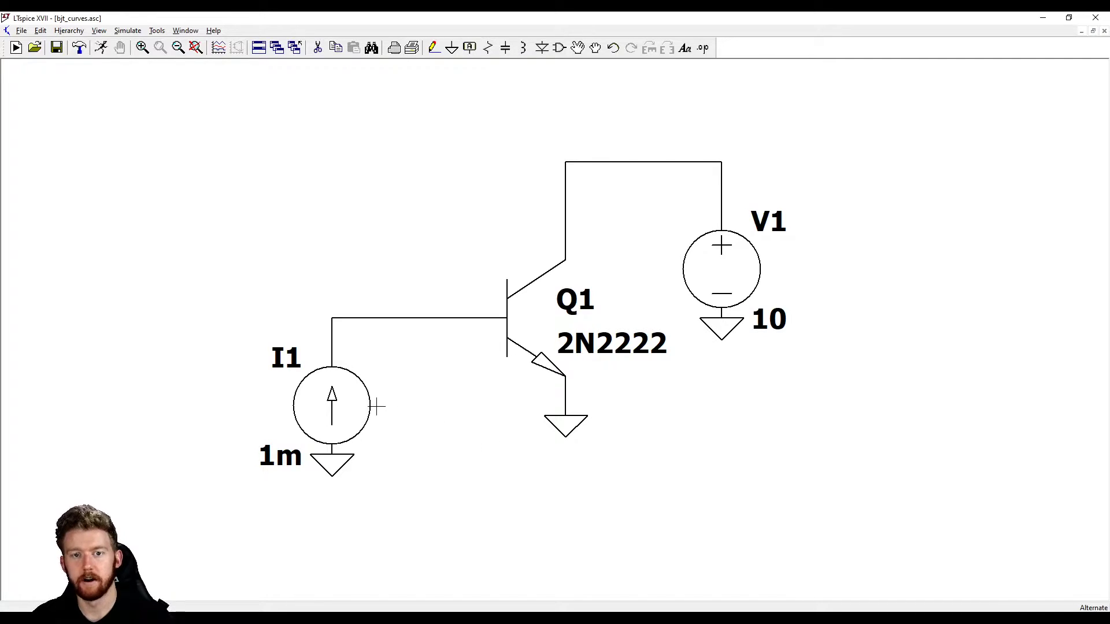
# Set up a DC sweep simulation with I1 as the first source to sweep
pyautogui.click(102, 51)
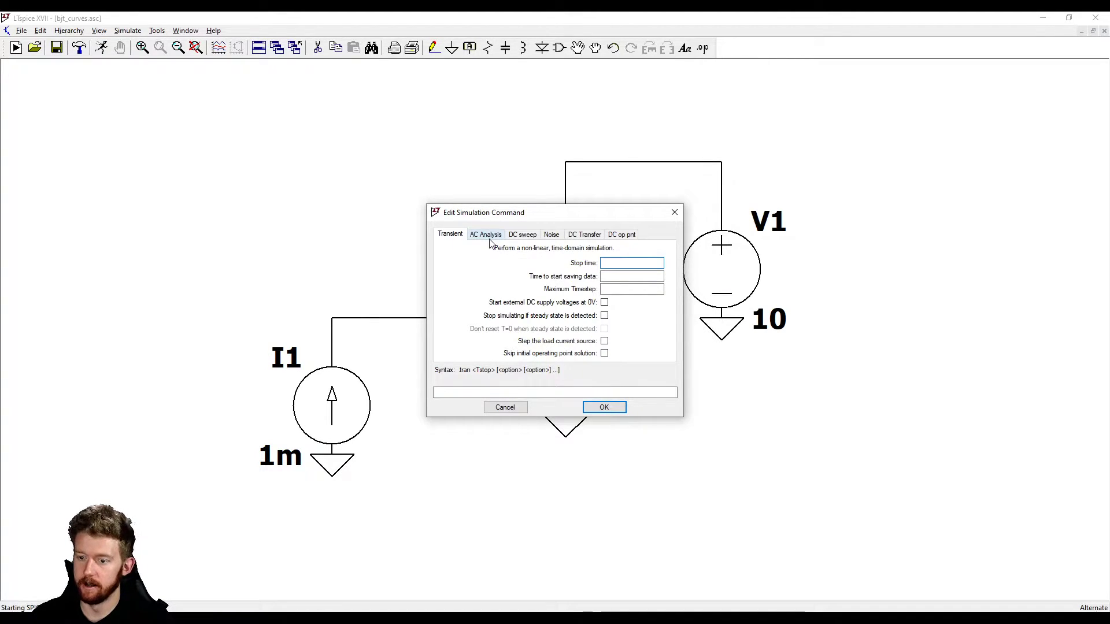
pyautogui.click(524, 235)
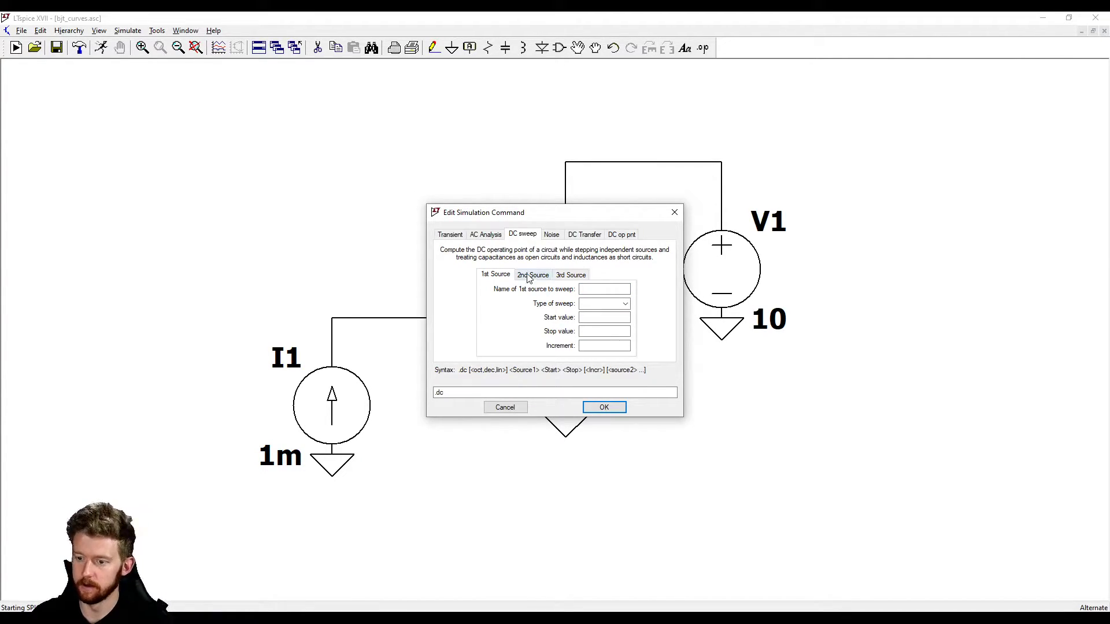
pyautogui.moveTo(586, 219); pyautogui.dragTo(640, 223)
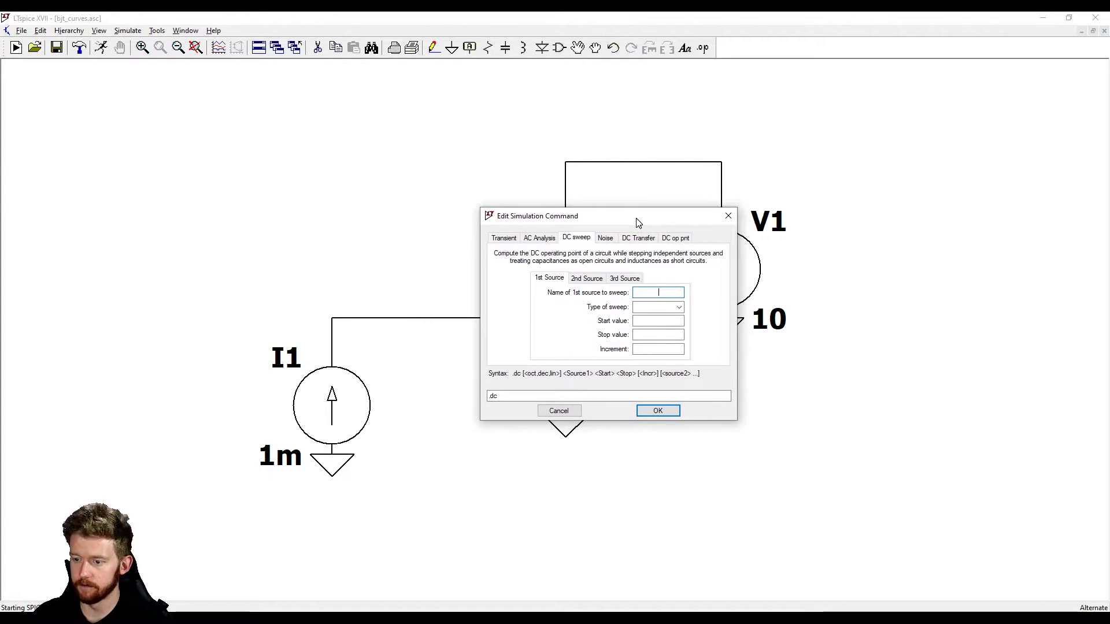
pyautogui.write('I1')
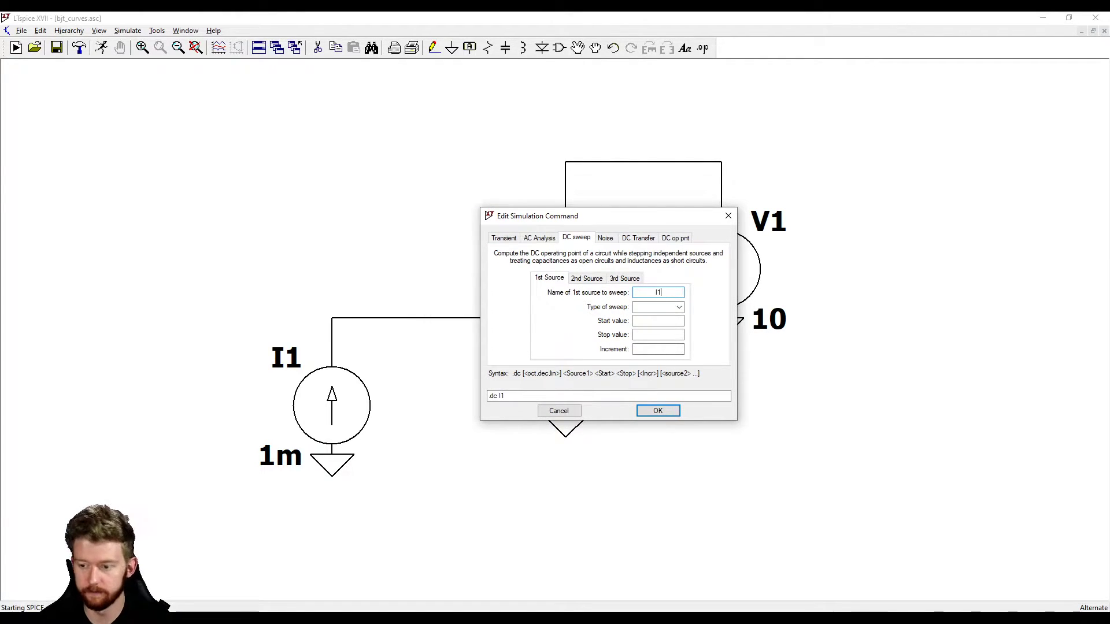
# Configure the I1 sweep as linear from 0 to 100m with a 0.1m increment, and run the simulation
pyautogui.click(679, 307)
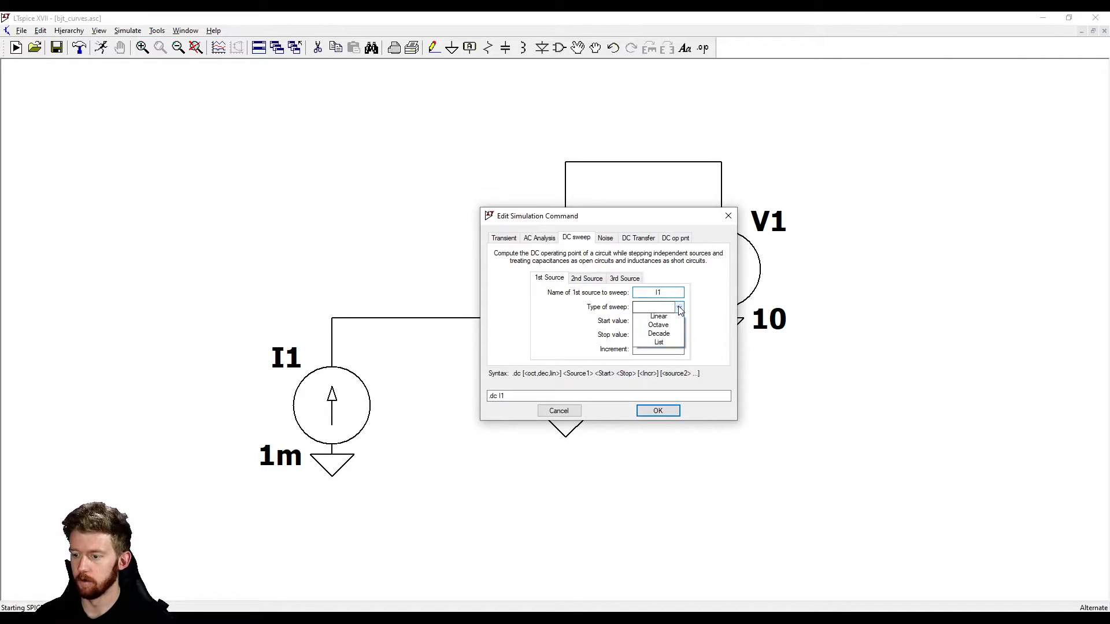
pyautogui.click(677, 320)
pyautogui.click(655, 320)
pyautogui.write('0')
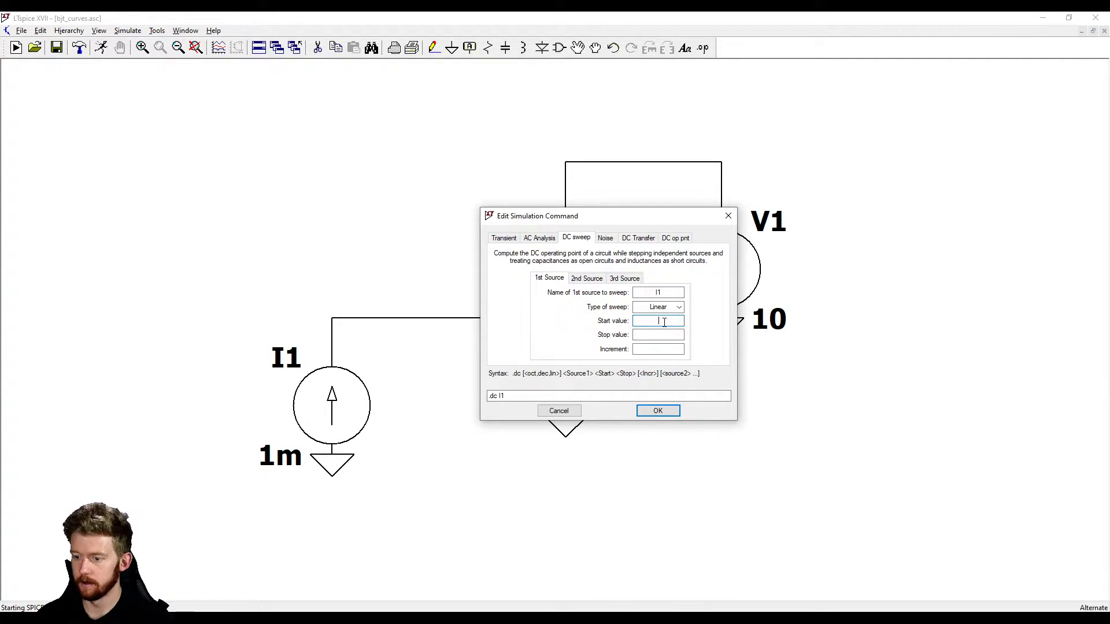
pyautogui.press('Tab')
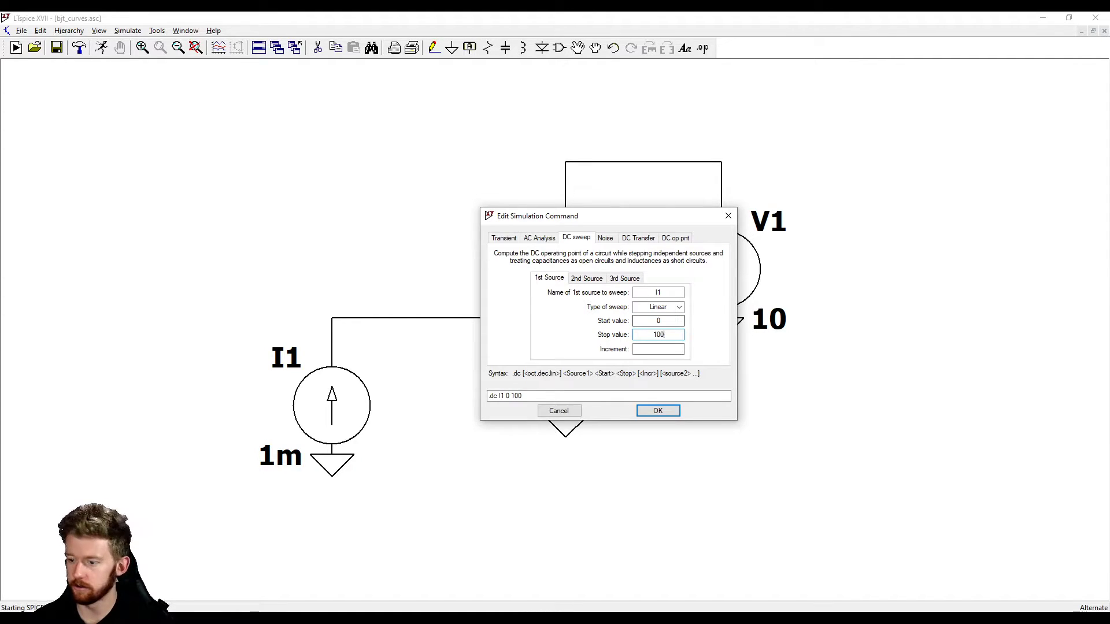
pyautogui.press('Tab')
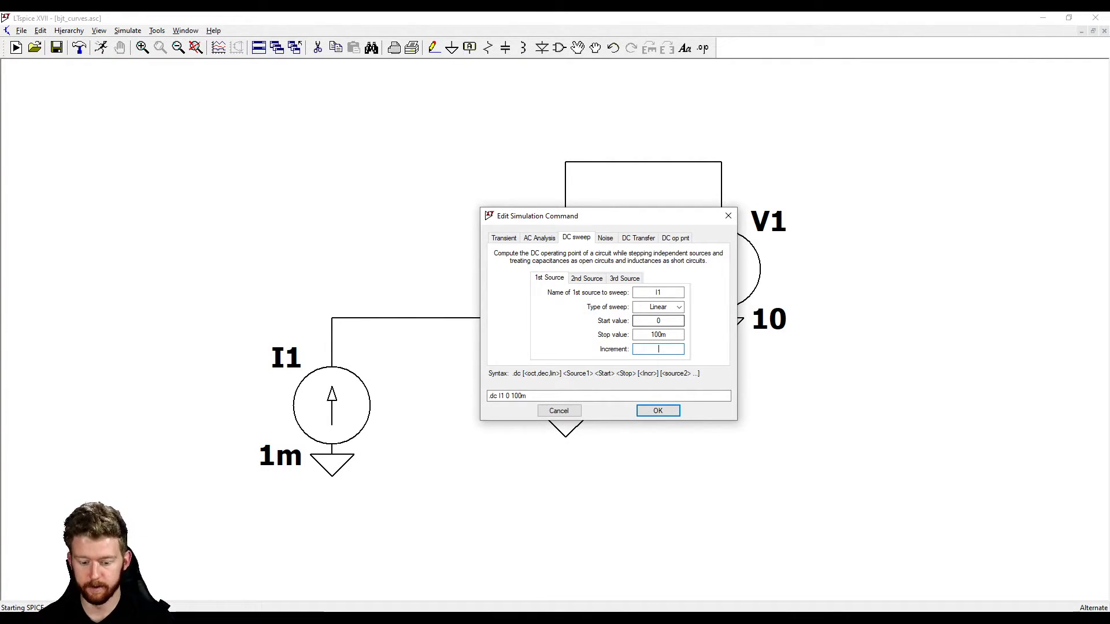
pyautogui.write('1m')
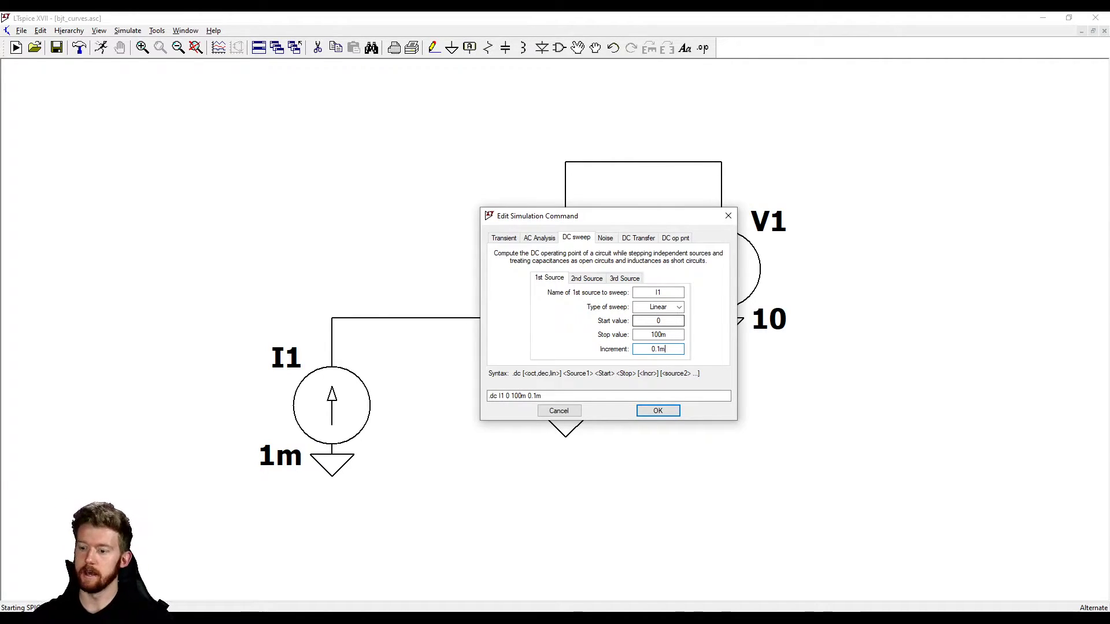
pyautogui.click(657, 411)
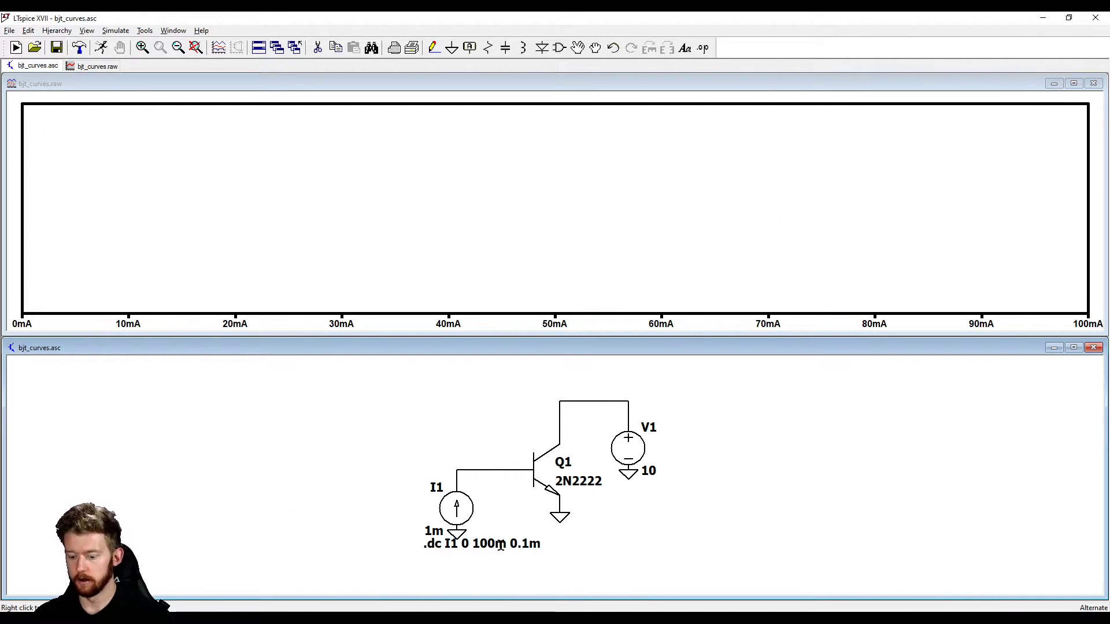
# Move the .dc directive clear of current source I1 to an empty spot below Q1
pyautogui.press('F7')
pyautogui.click(491, 546)
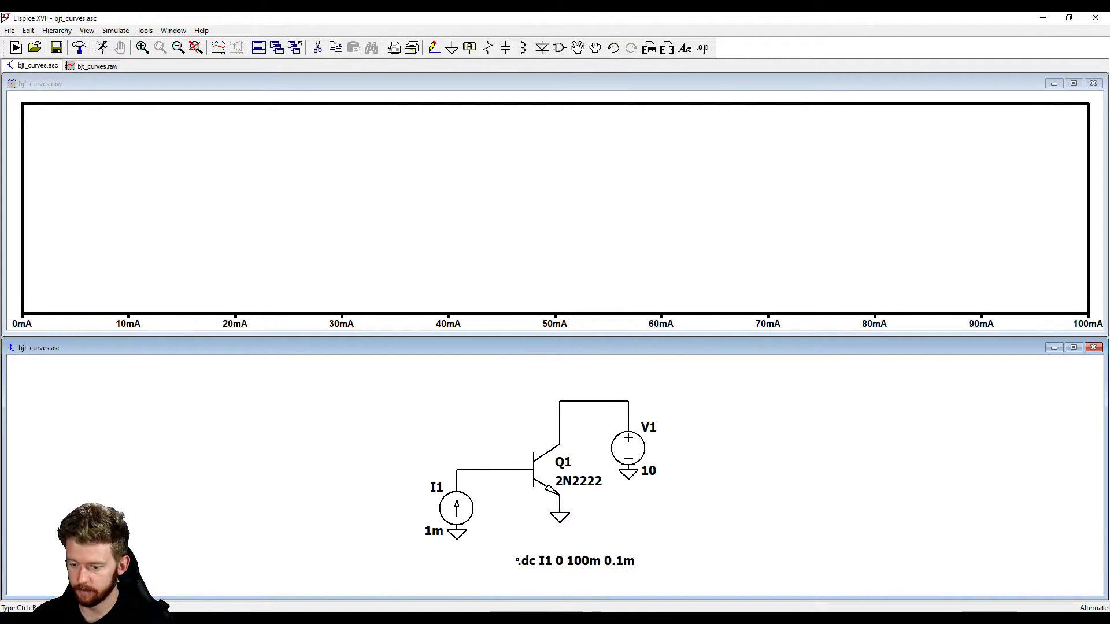
pyautogui.click(497, 546)
pyautogui.press('space')
pyautogui.scroll(1, 569, 502)
pyautogui.press('Escape')
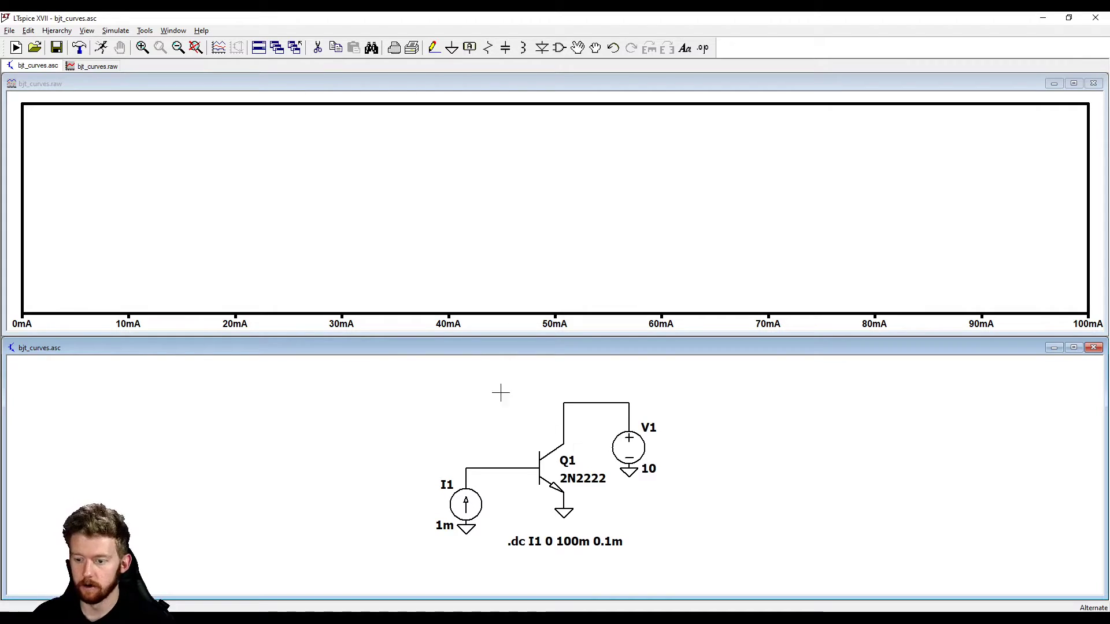
# Plot Q1's base current, collector voltage, base voltage and collector current one after another against the I1 sweep
pyautogui.click(366, 82)
pyautogui.click(486, 477)
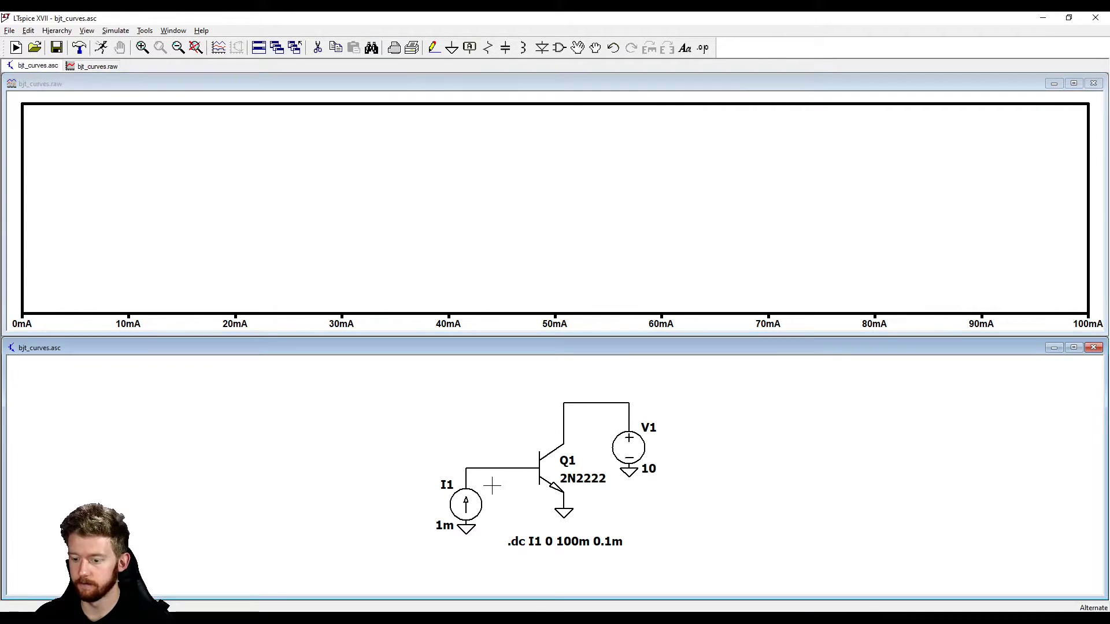
pyautogui.click(541, 463)
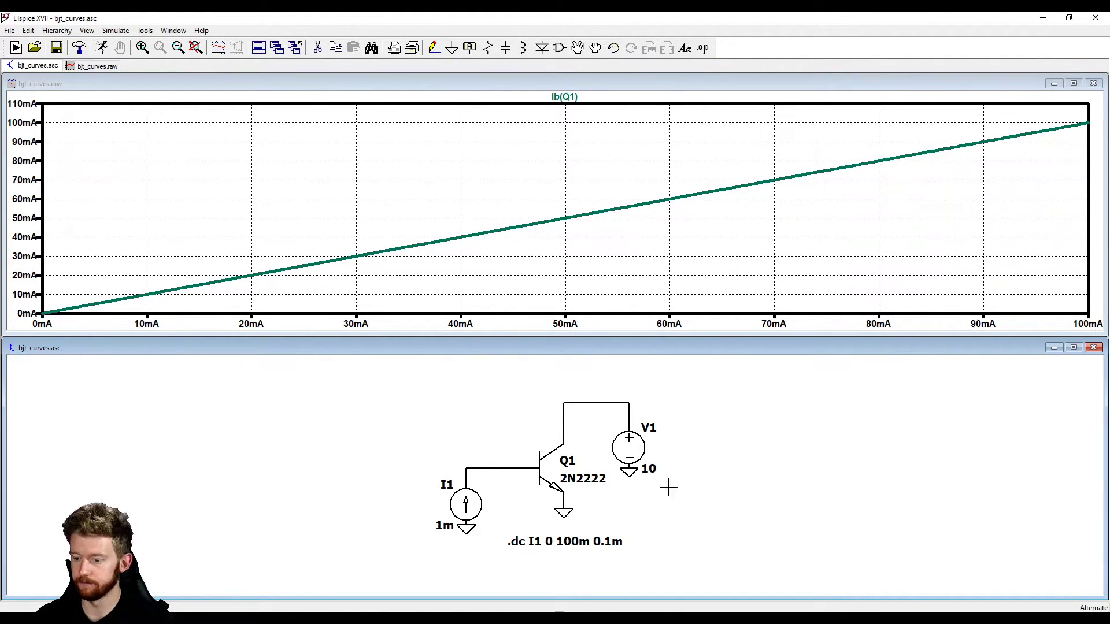
pyautogui.click(631, 405)
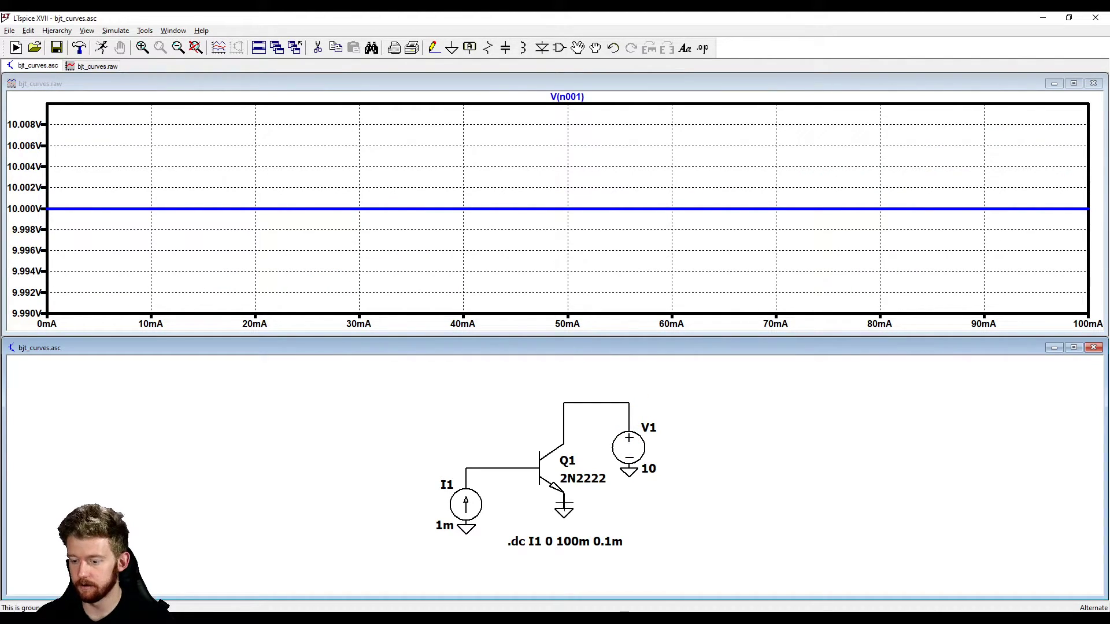
pyautogui.click(527, 464)
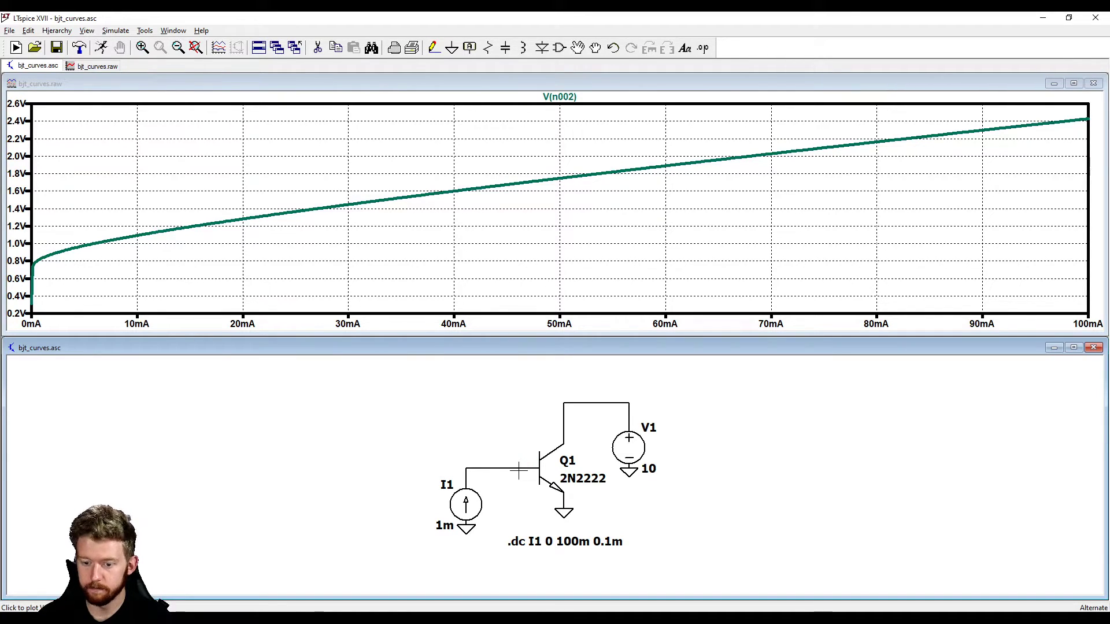
pyautogui.click(569, 436)
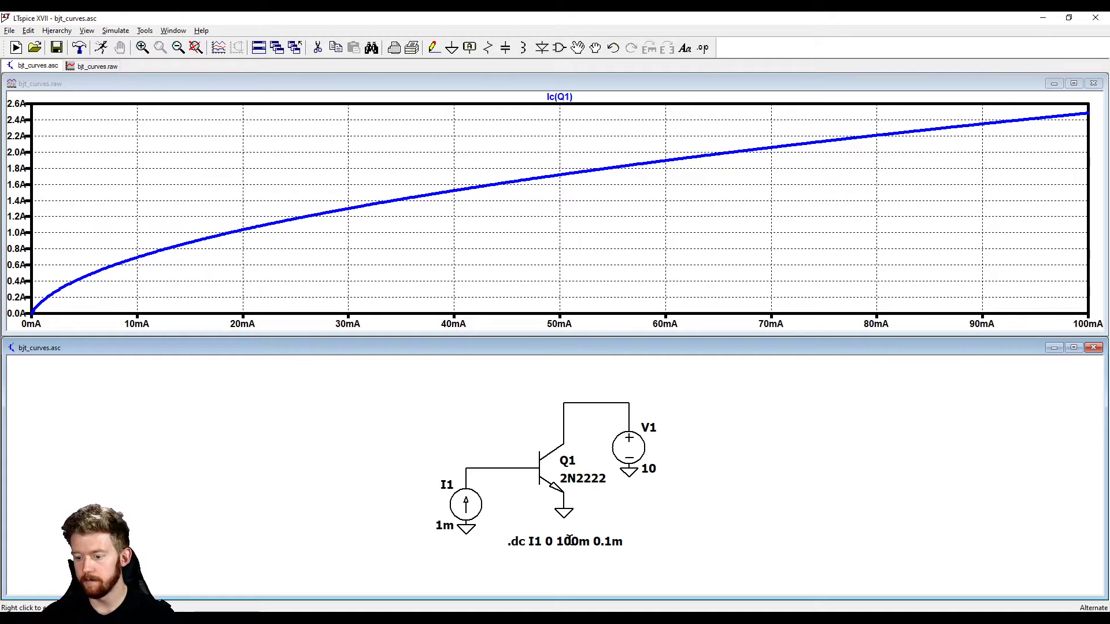
# Set the I1 sweep's stop value to 10m and its increment to 1u in the .dc directive
pyautogui.rightClick(570, 540)
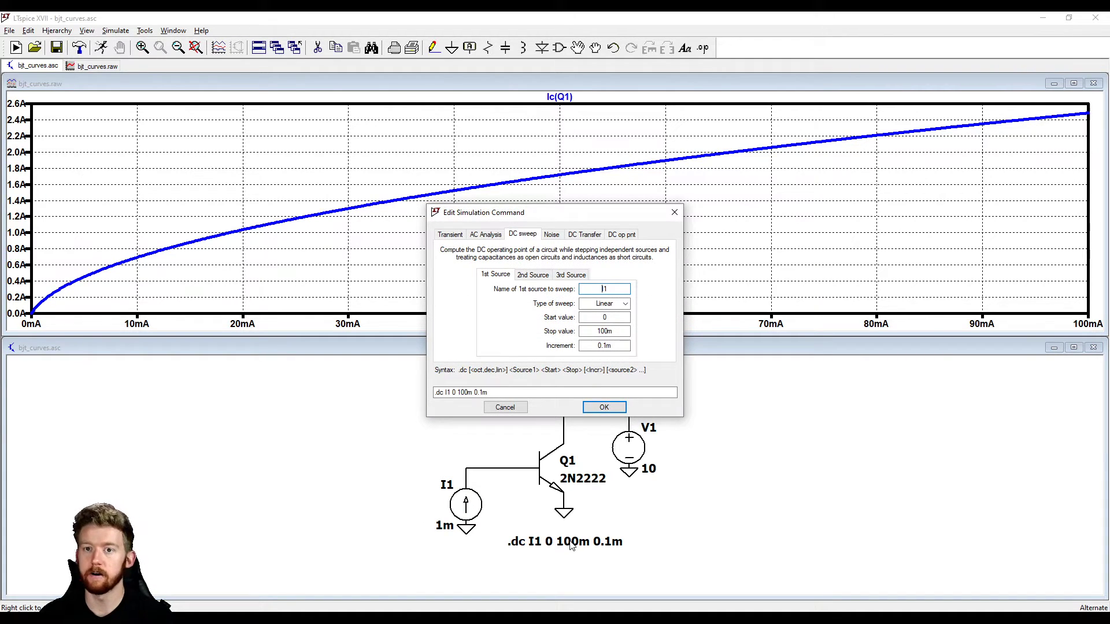
pyautogui.click(604, 409)
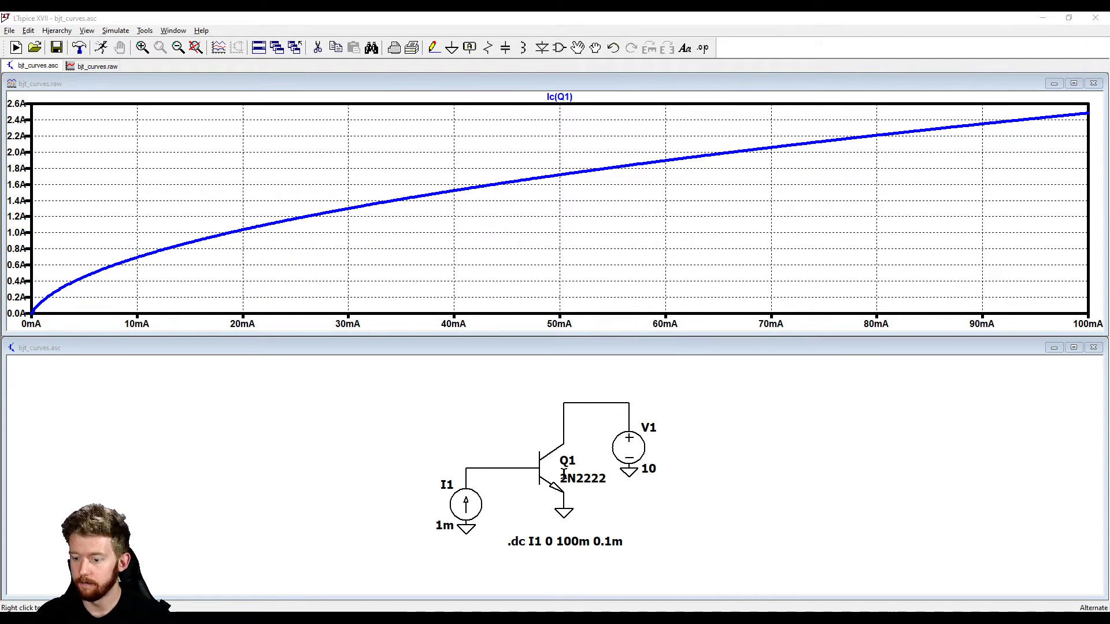
pyautogui.rightClick(566, 542)
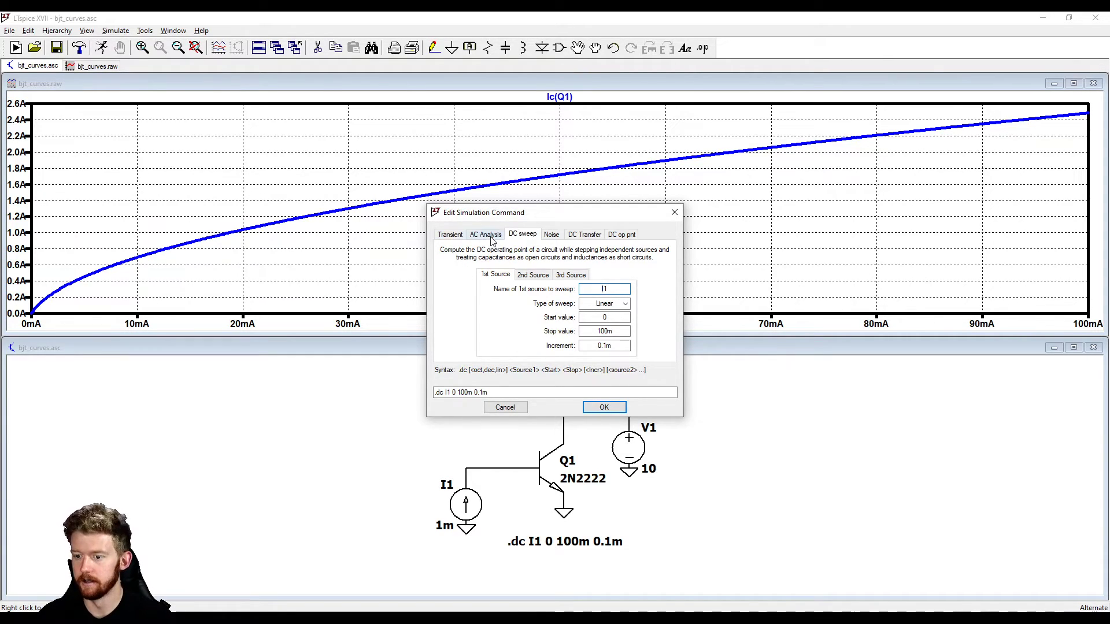
pyautogui.press('Tab')
pyautogui.press('Tab')
pyautogui.press('Tab')
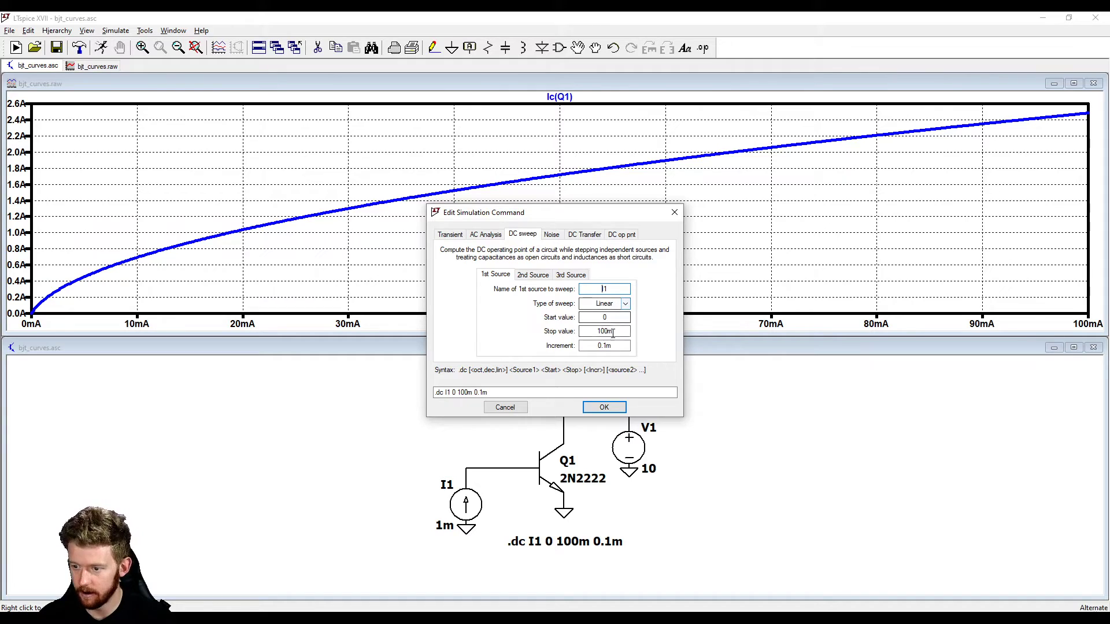
pyautogui.write('10m')
pyautogui.press('Tab')
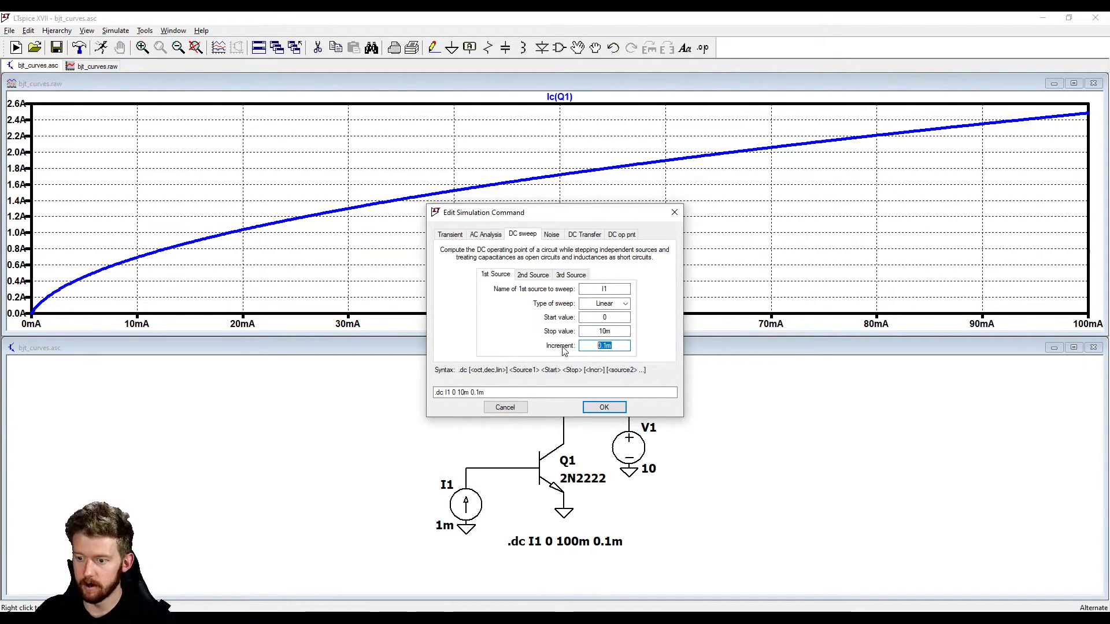
pyautogui.write('1u')
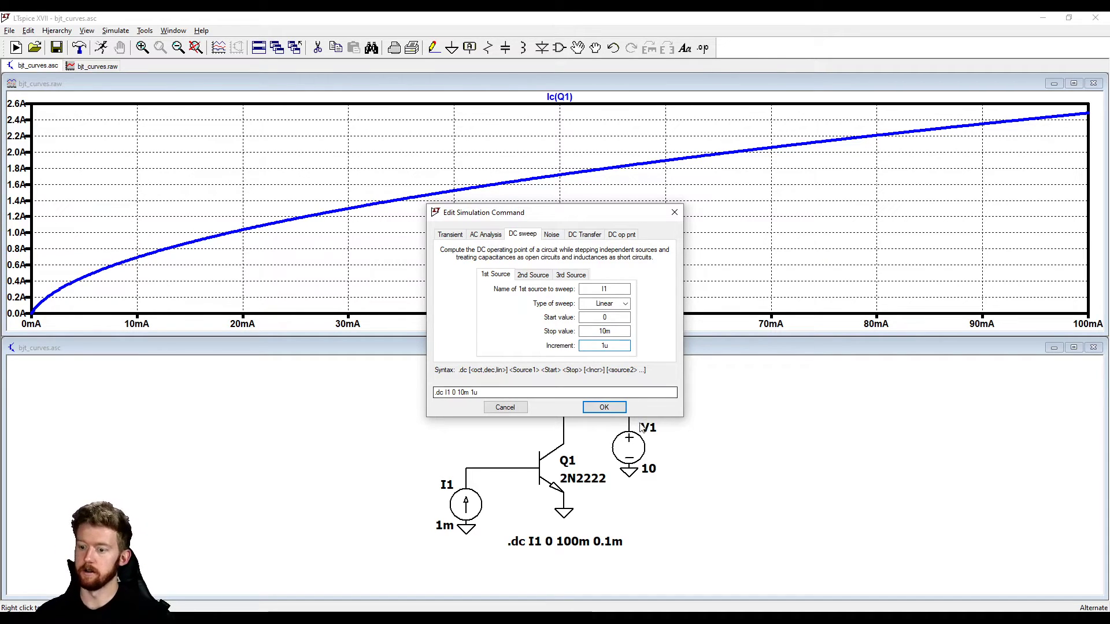
pyautogui.click(604, 408)
# Rerun the simulation and plot the voltage at Q1's base node
pyautogui.click(102, 47)
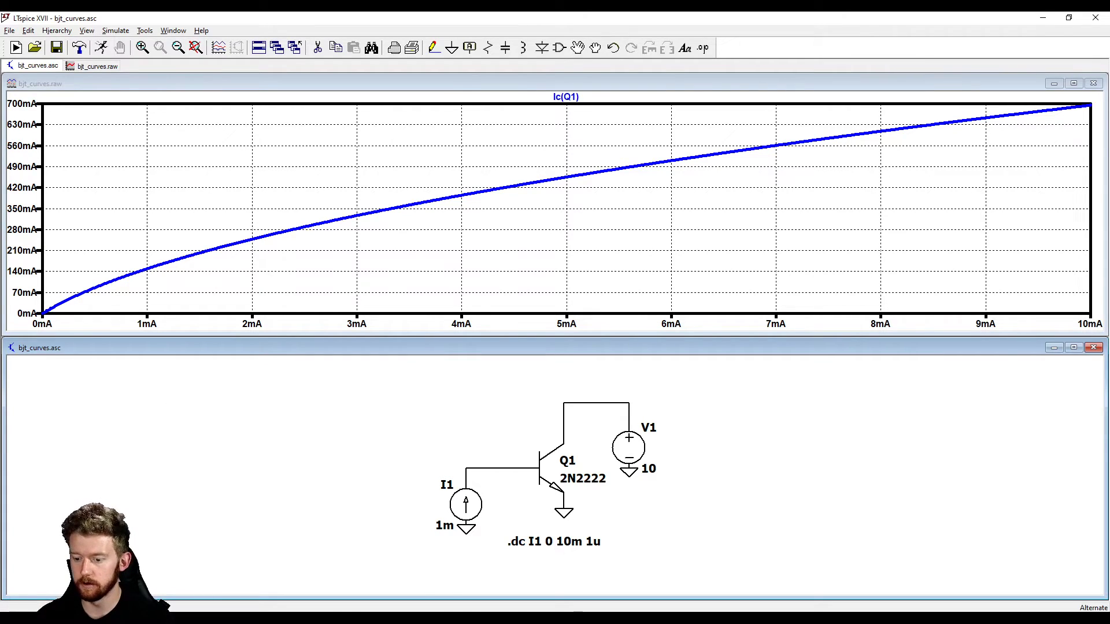
pyautogui.click(526, 466)
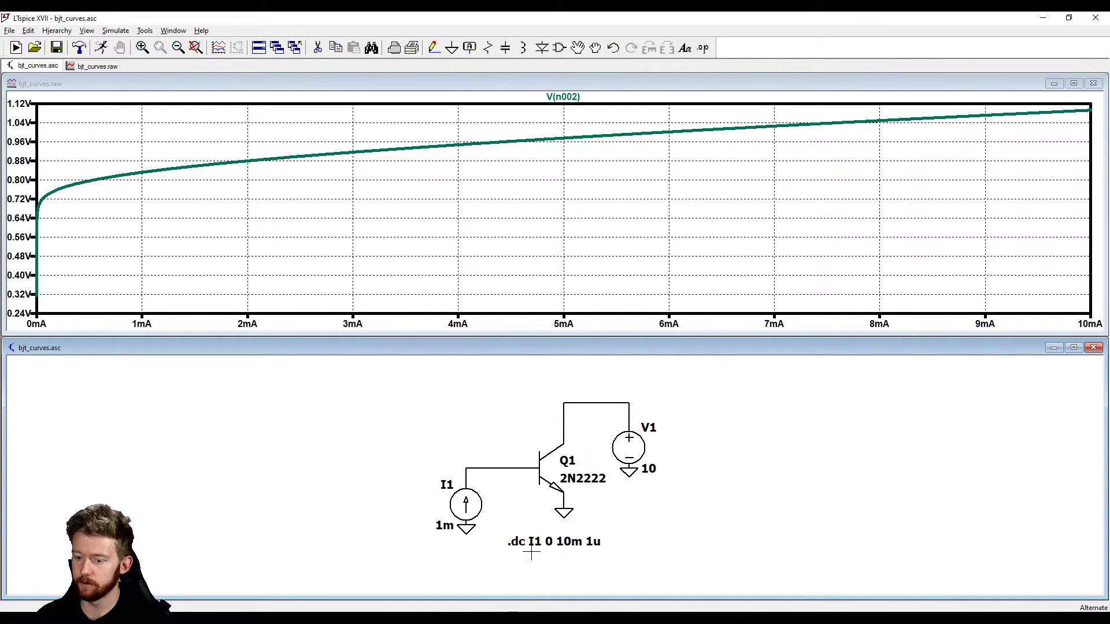
# Rerun the I1 sweep with its stop value set to 1m, and plot Q1's collector current
pyautogui.rightClick(559, 546)
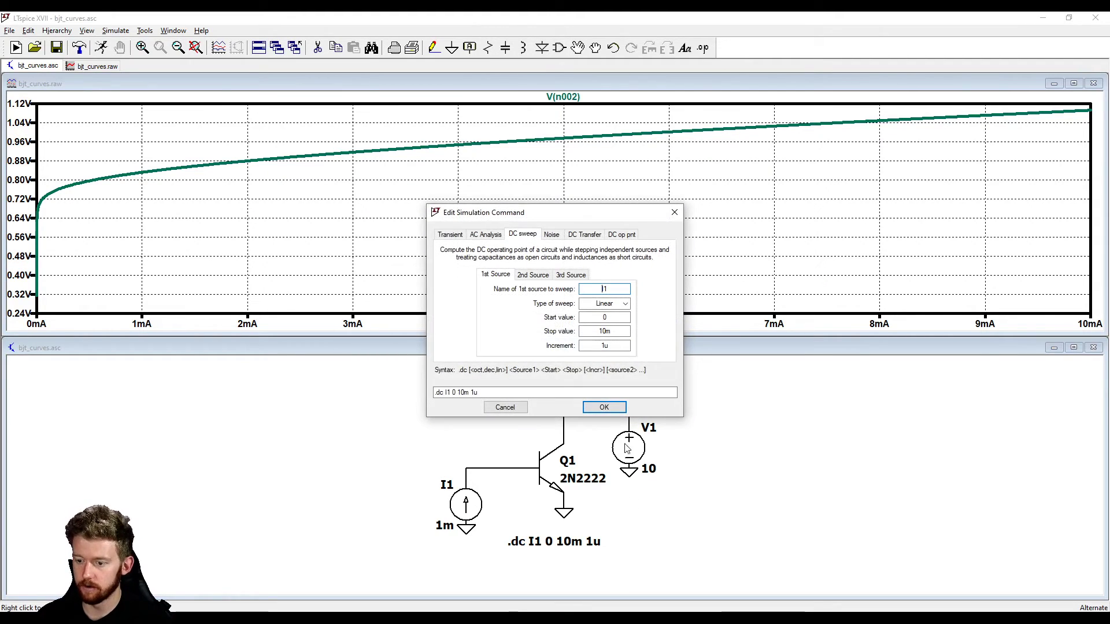
pyautogui.click(607, 331)
pyautogui.press('BackSpace')
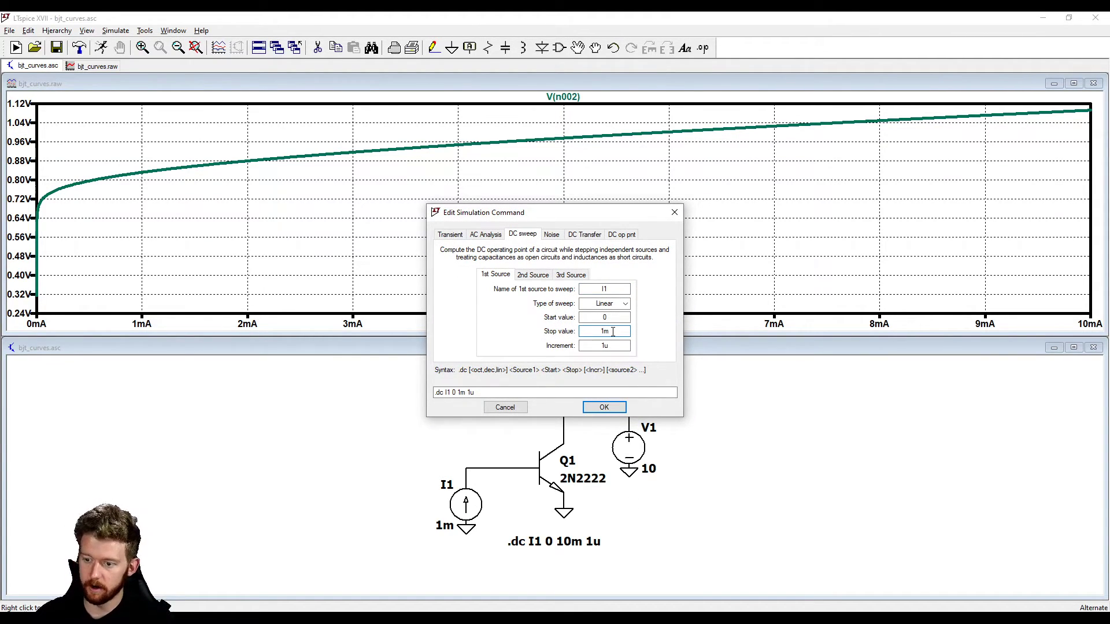
pyautogui.click(605, 409)
pyautogui.click(103, 50)
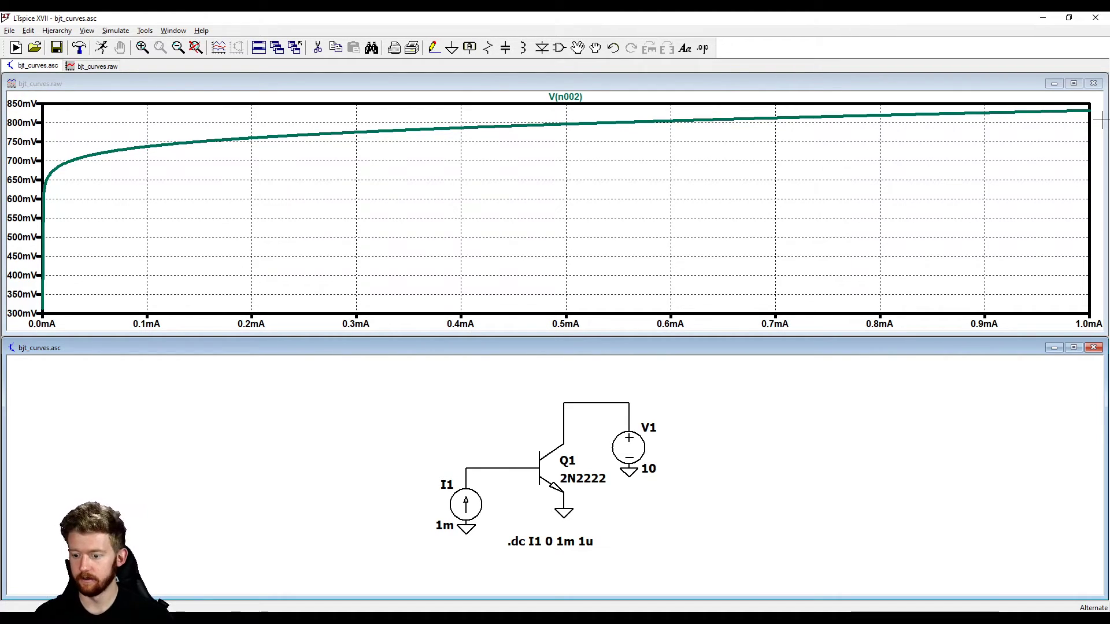
pyautogui.click(566, 439)
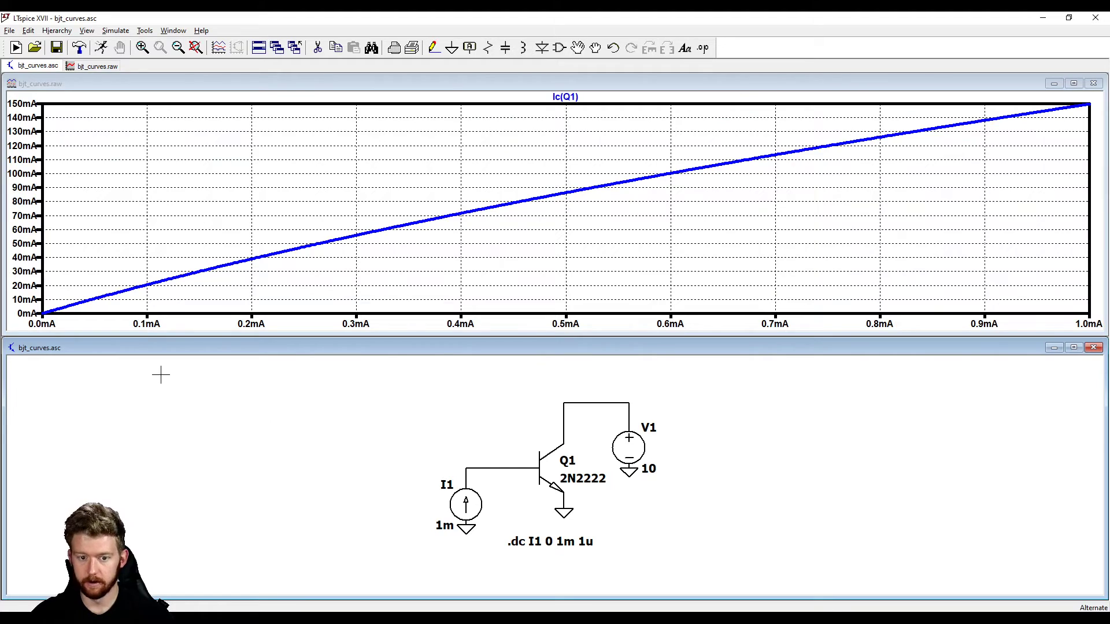